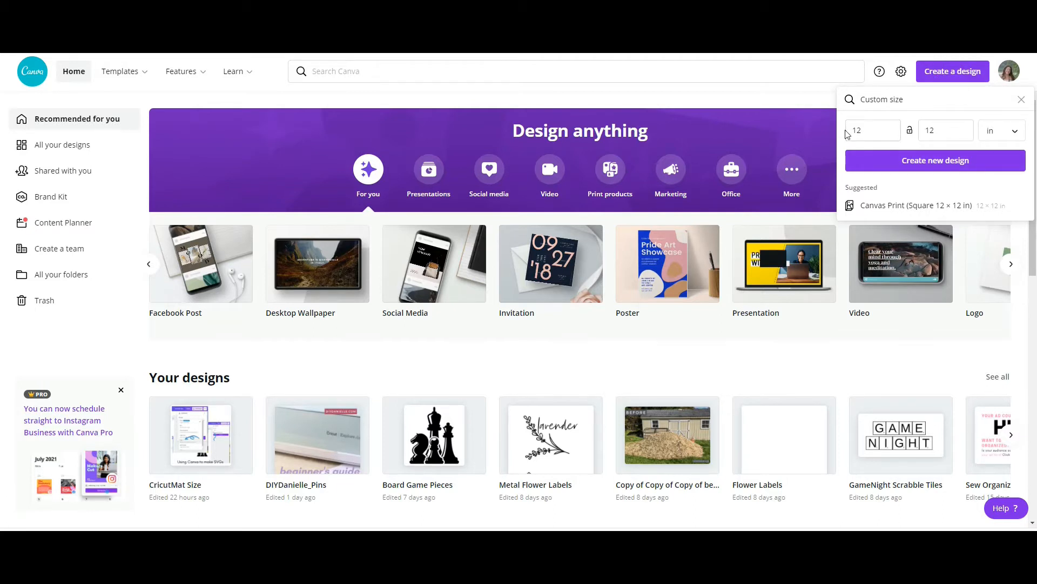
# Step: Create a new custom-size design measuring 12 × 12 in
pyautogui.click(1008, 134)
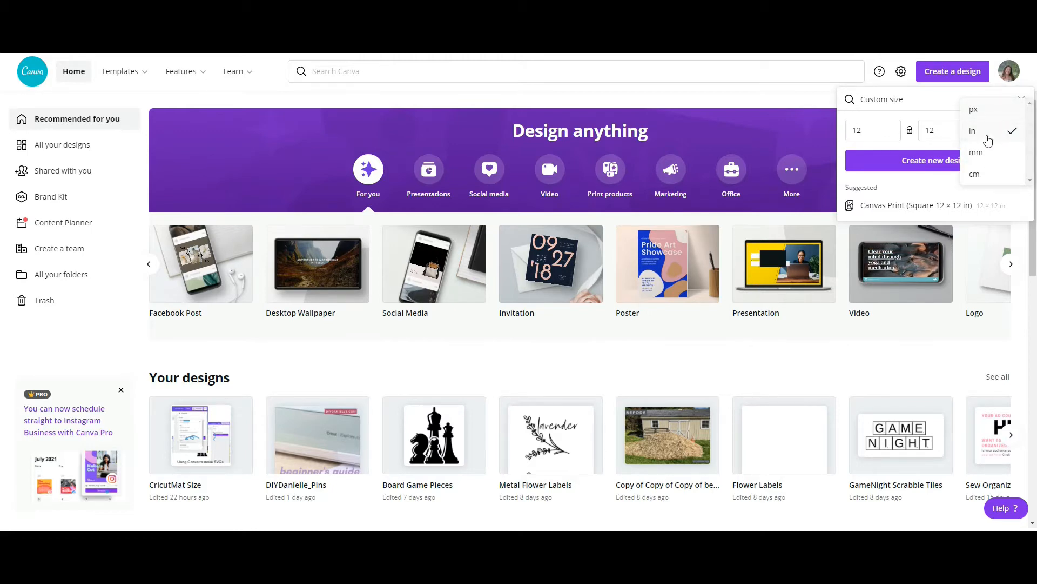
pyautogui.click(988, 131)
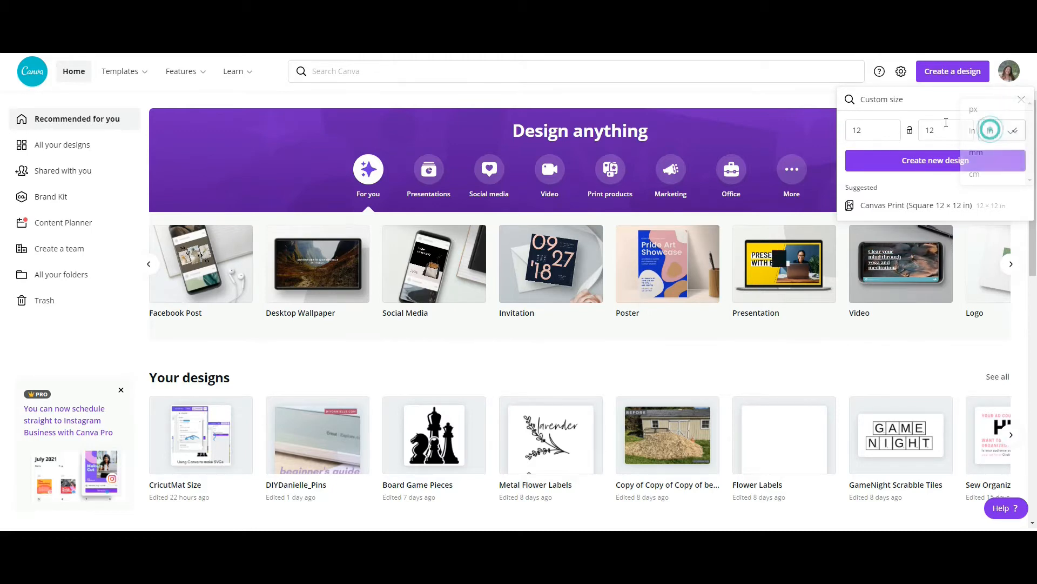
pyautogui.click(935, 162)
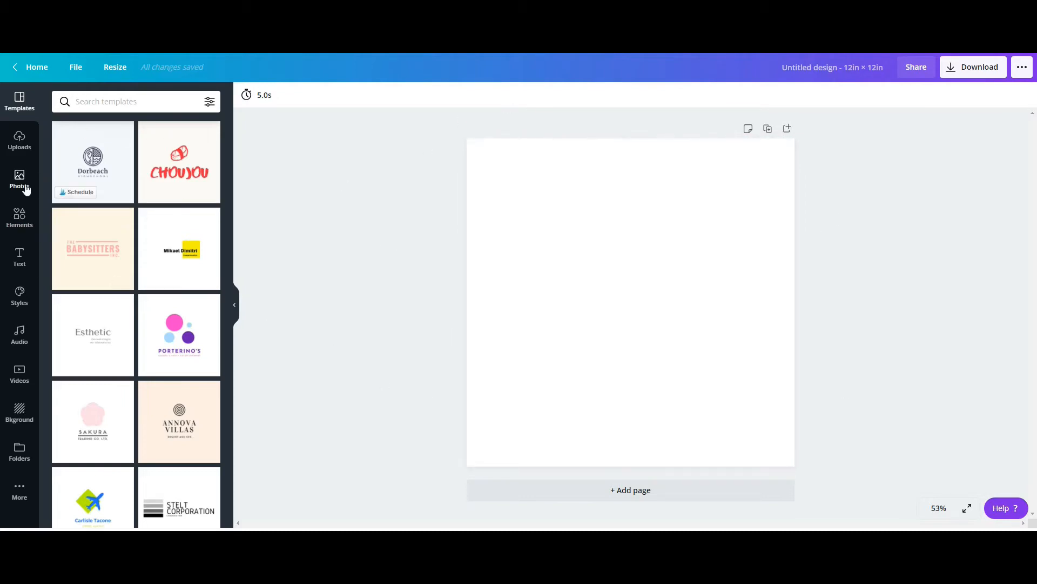
# Step: Add the recently used wolf silhouette, enlarge it to most of the page height, and place it on the page's right half
pyautogui.click(23, 223)
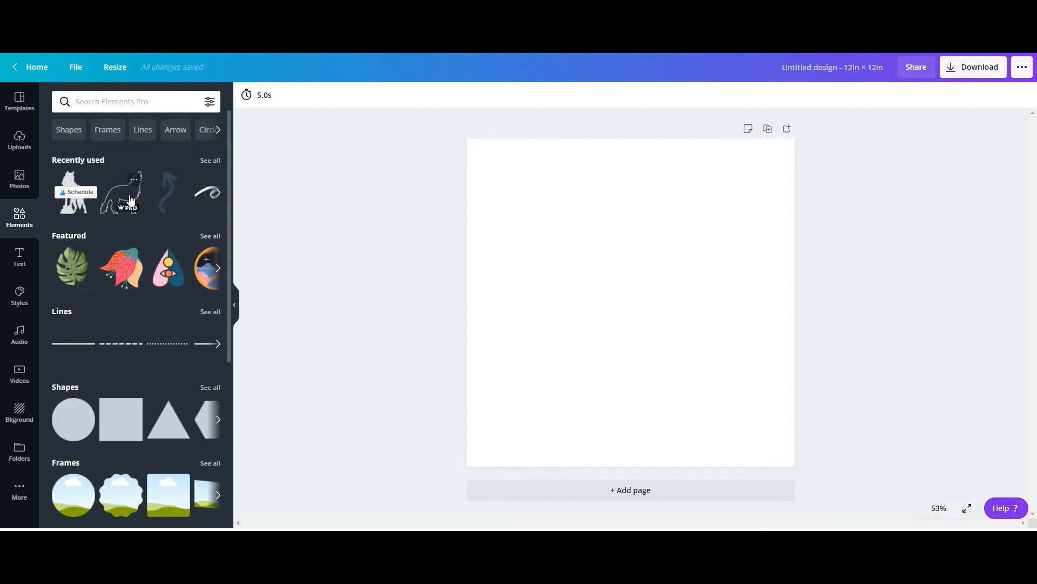
pyautogui.click(70, 211)
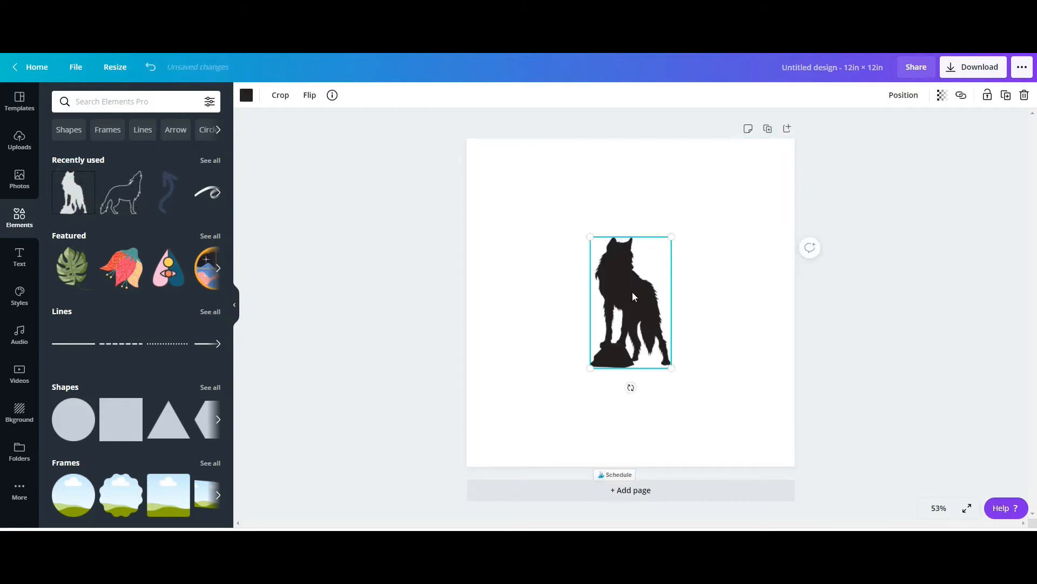
pyautogui.moveTo(633, 296); pyautogui.dragTo(555, 244)
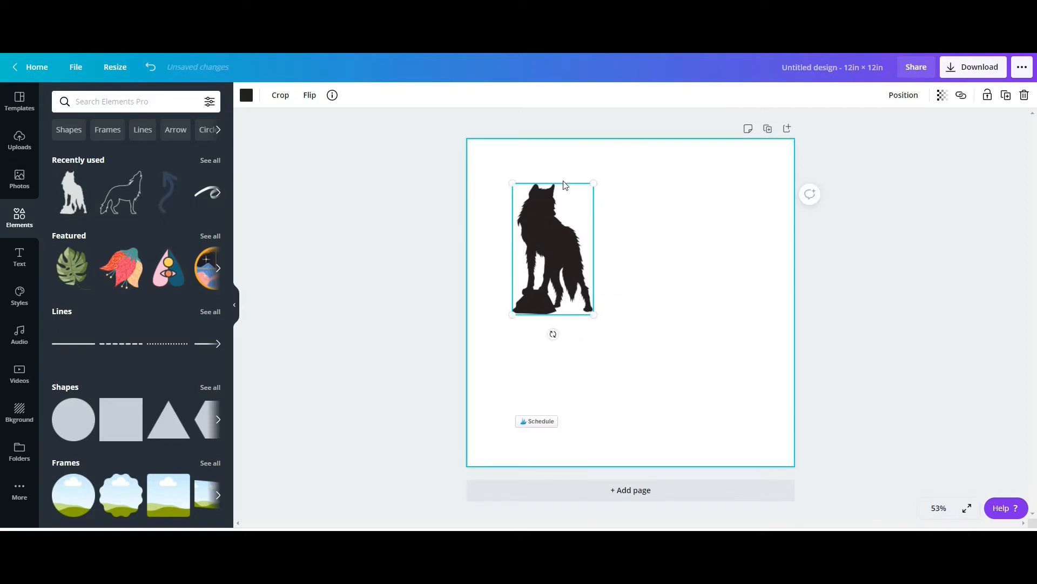
pyautogui.moveTo(594, 314); pyautogui.dragTo(725, 415)
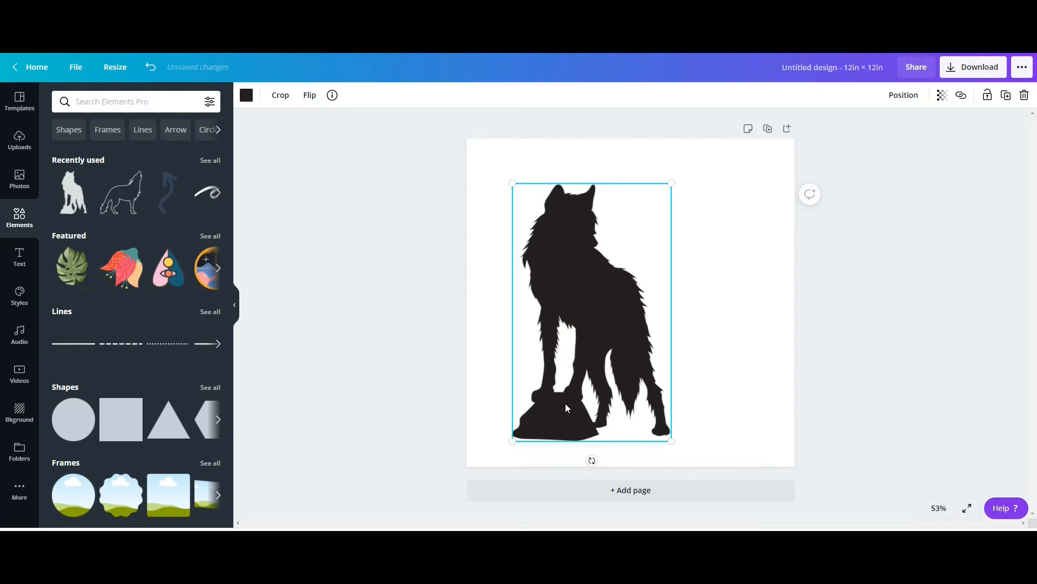
pyautogui.moveTo(579, 307); pyautogui.dragTo(682, 289)
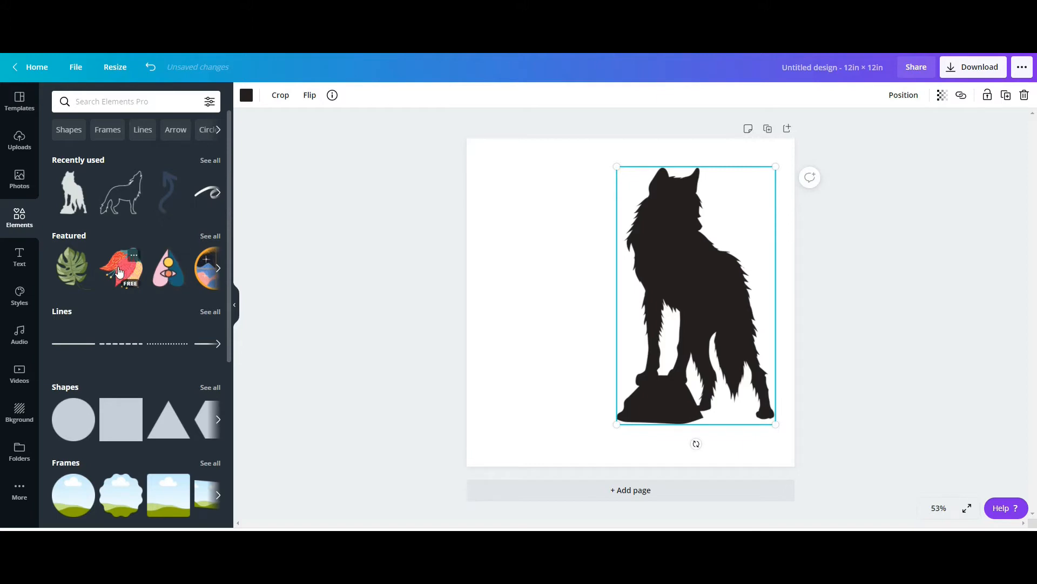
# Step: Try the featured multicoloured flower graphic in the empty area beside the wolf, and delete it
pyautogui.click(126, 272)
pyautogui.moveTo(580, 275); pyautogui.dragTo(481, 261)
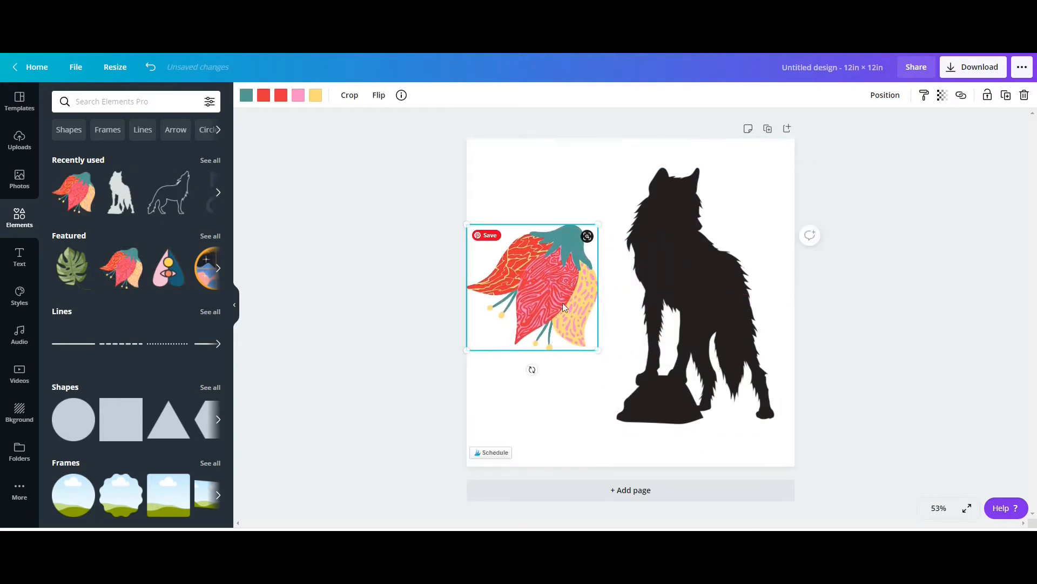
pyautogui.press('Delete')
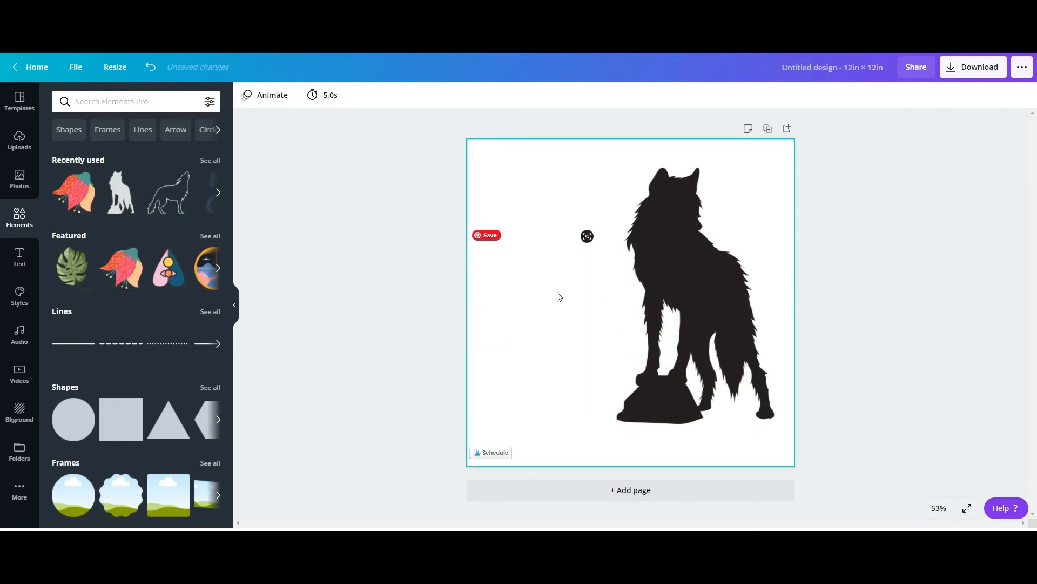
pyautogui.click(130, 273)
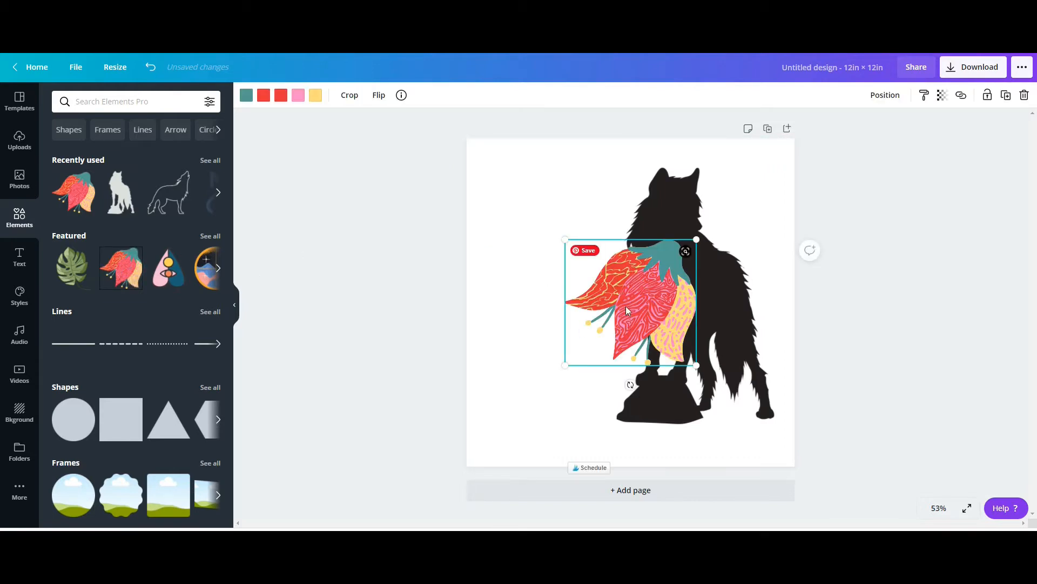
pyautogui.moveTo(626, 306); pyautogui.dragTo(562, 325)
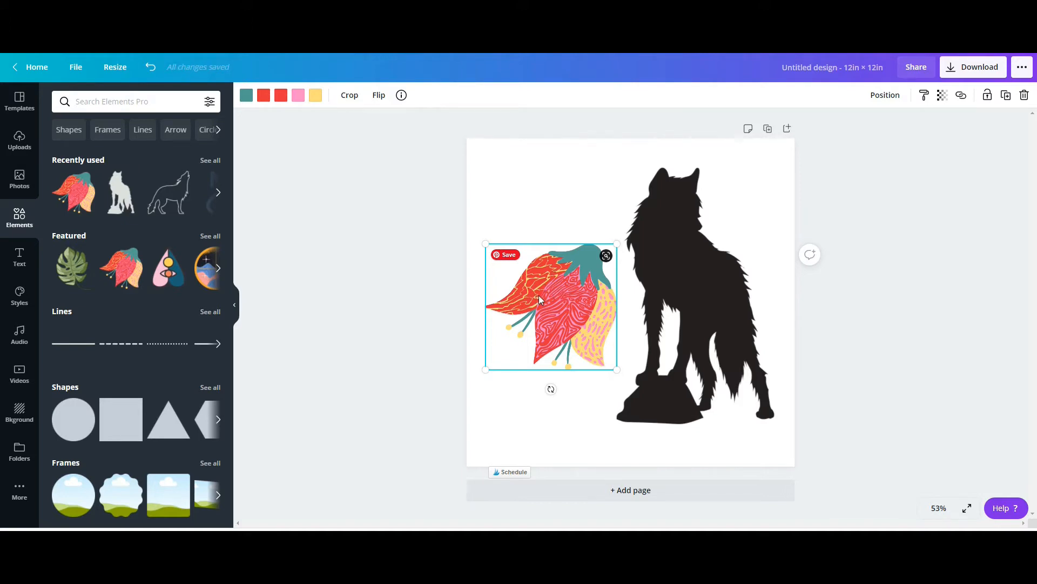
pyautogui.press('Delete')
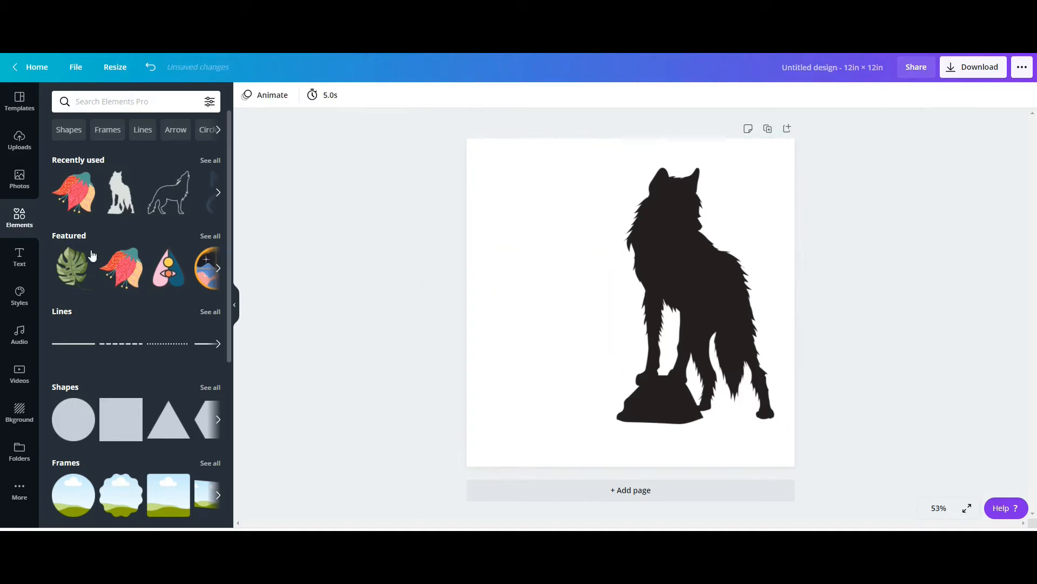
# Step: Try the featured green monstera leaf graphic beside the wolf, and delete it
pyautogui.click(64, 263)
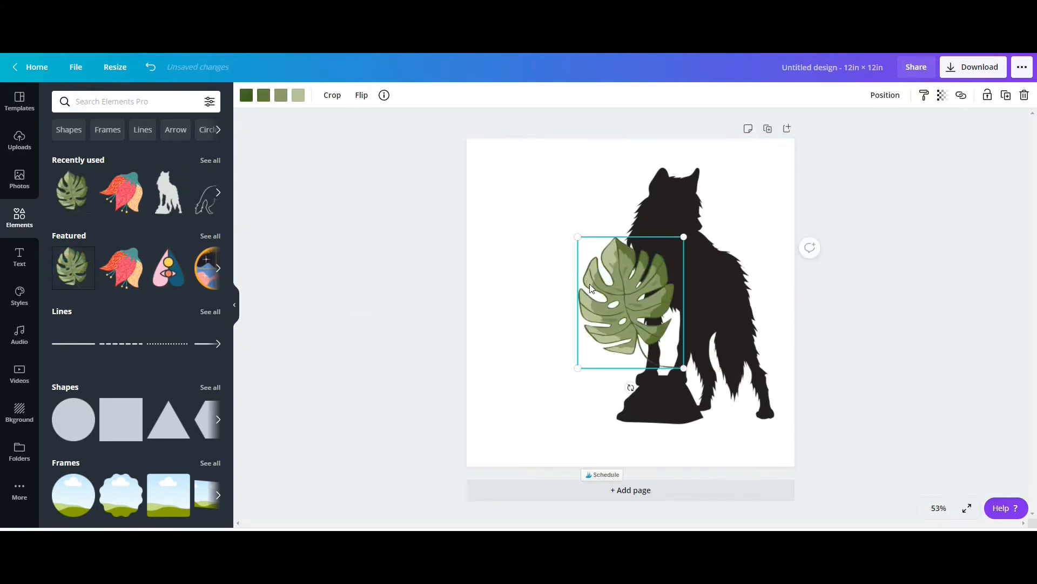
pyautogui.moveTo(645, 253); pyautogui.dragTo(550, 255)
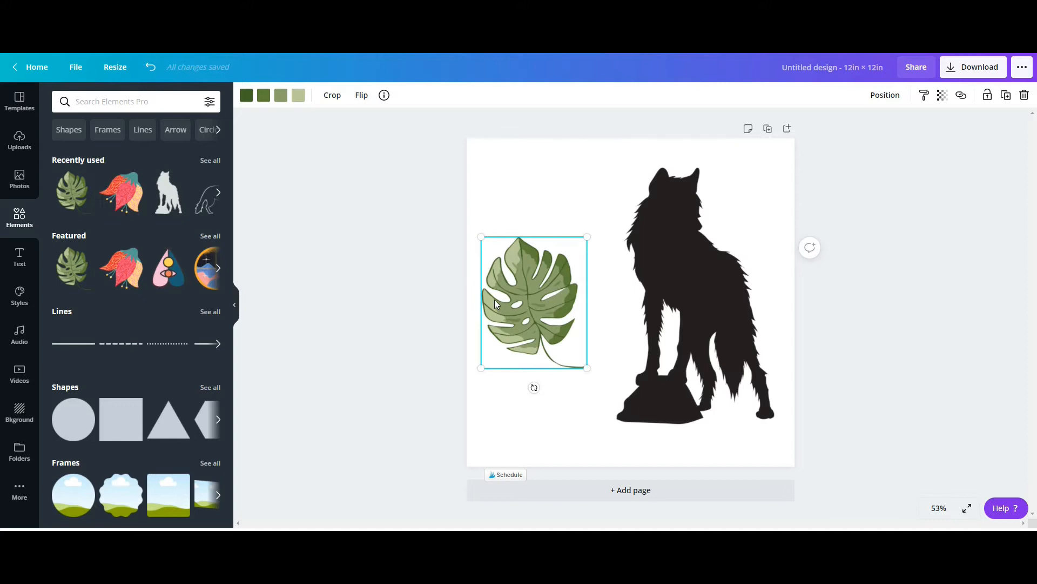
pyautogui.press('Delete')
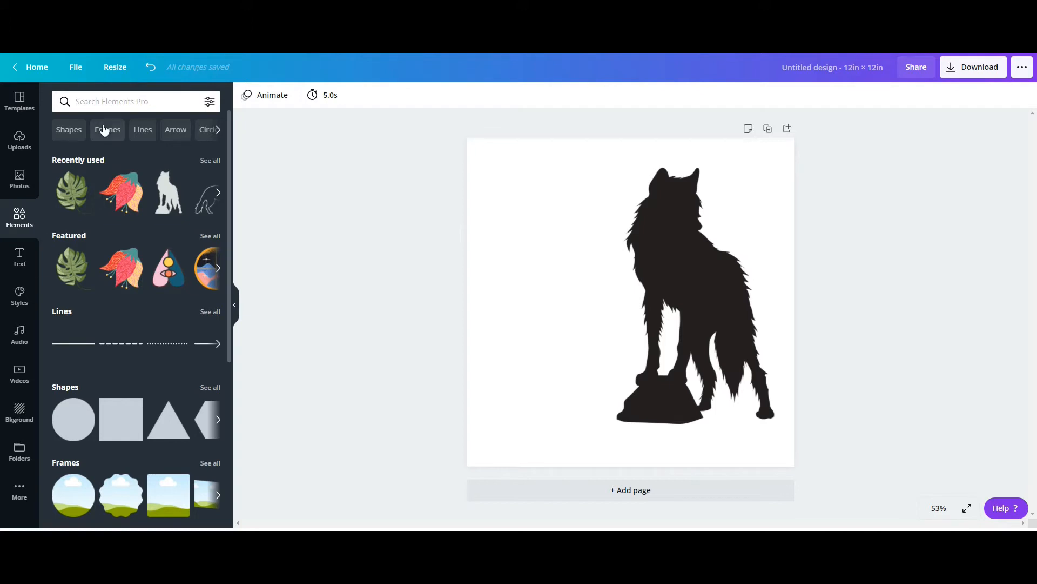
# Step: Search the elements for "horse", try the white running horse beside the wolf, and delete it
pyautogui.click(109, 102)
pyautogui.write('horse')
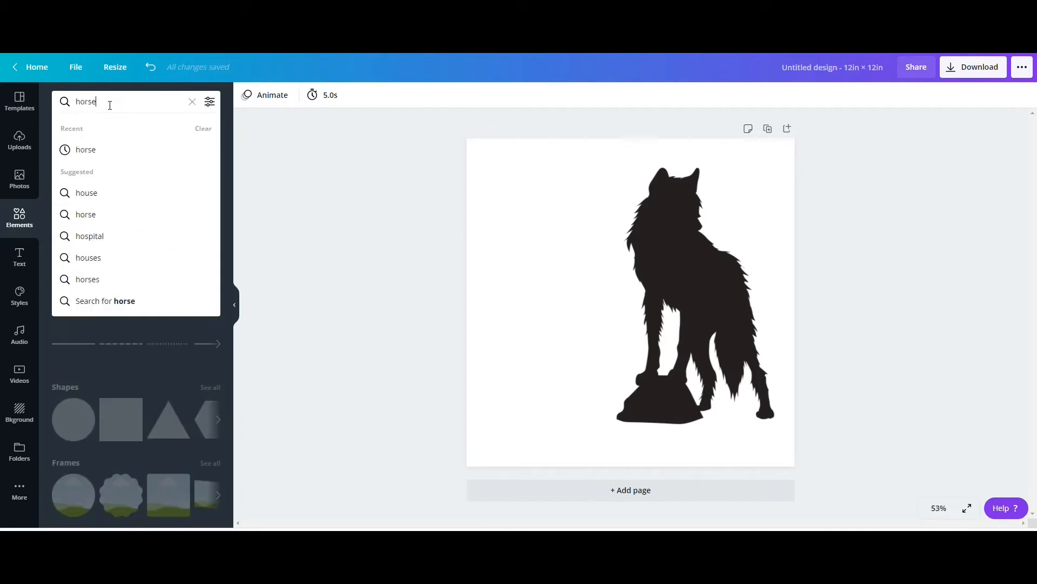
pyautogui.press('Return')
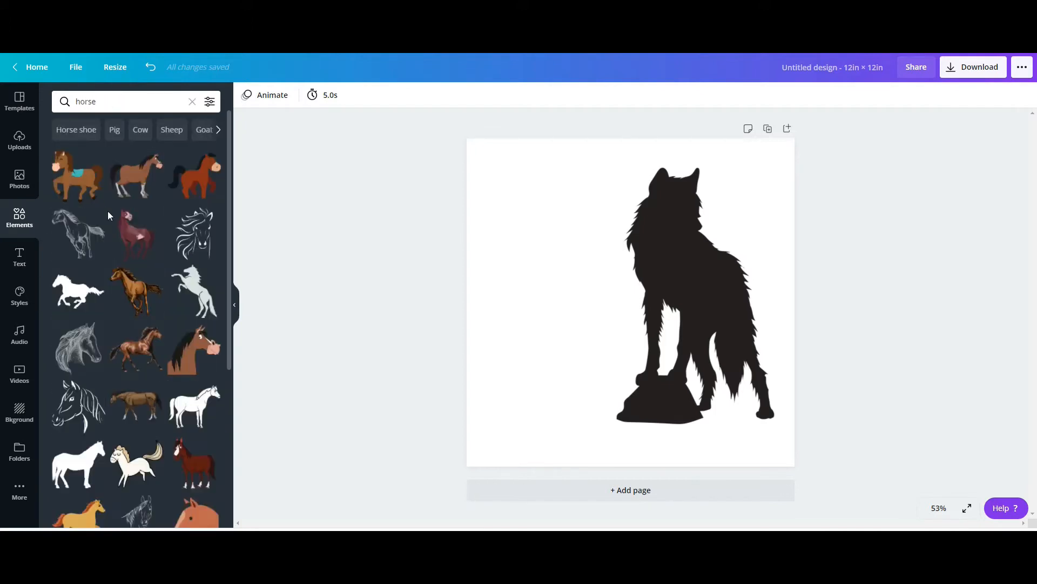
pyautogui.click(79, 292)
pyautogui.moveTo(621, 301); pyautogui.dragTo(557, 296)
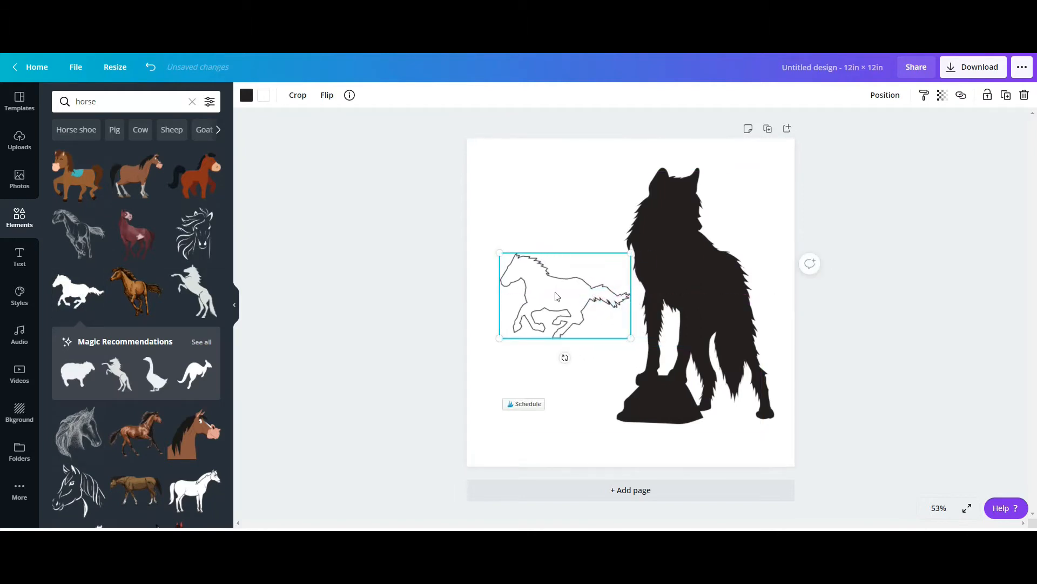
pyautogui.press('Delete')
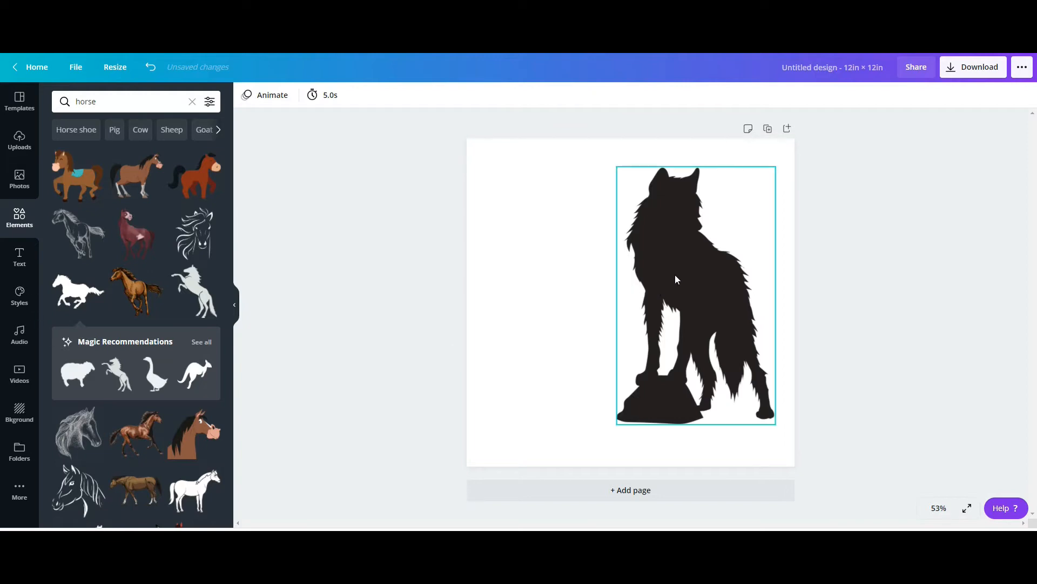
# Step: Browse the ready-made font combinations and add a plain heading to the page
pyautogui.click(19, 256)
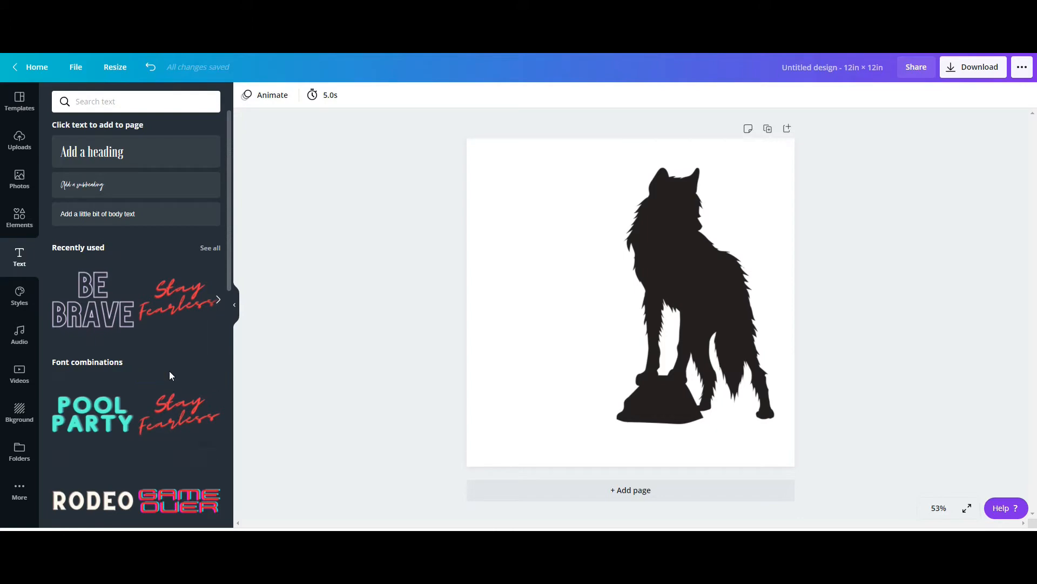
pyautogui.scroll(-4, 169, 372)
pyautogui.scroll(-5, 162, 389)
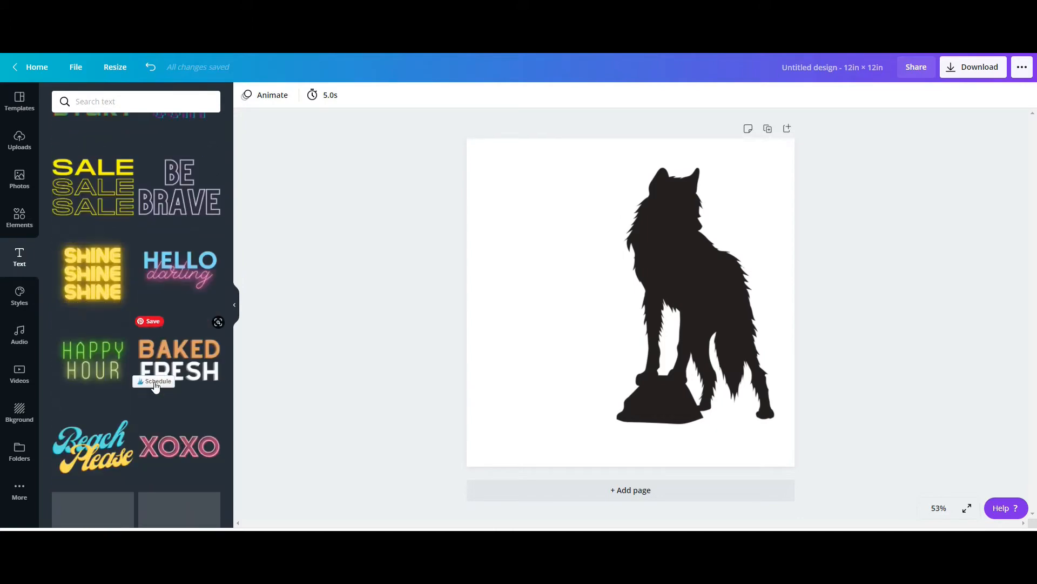
pyautogui.scroll(-6, 196, 409)
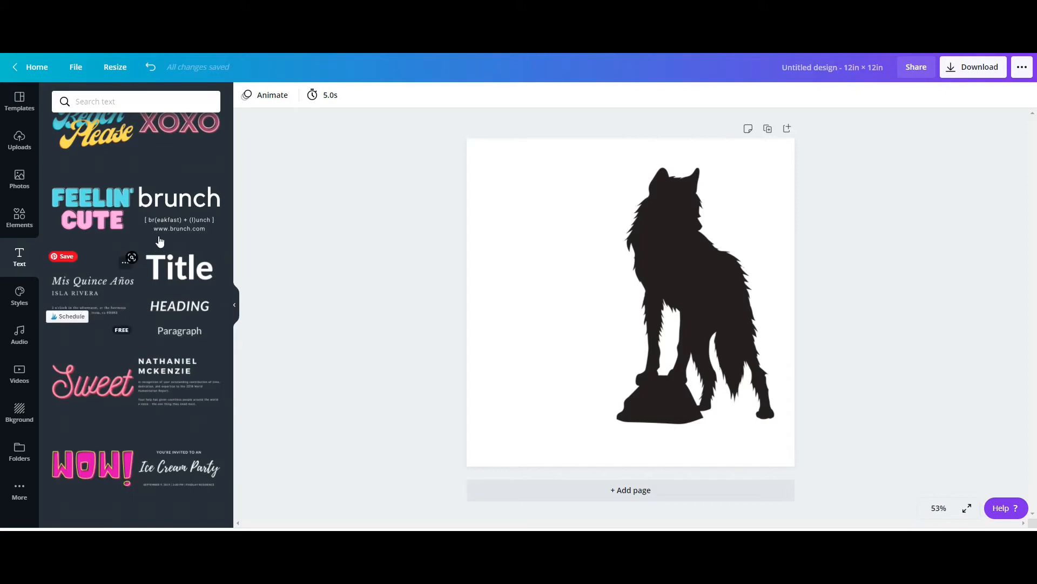
pyautogui.scroll(-5, 162, 297)
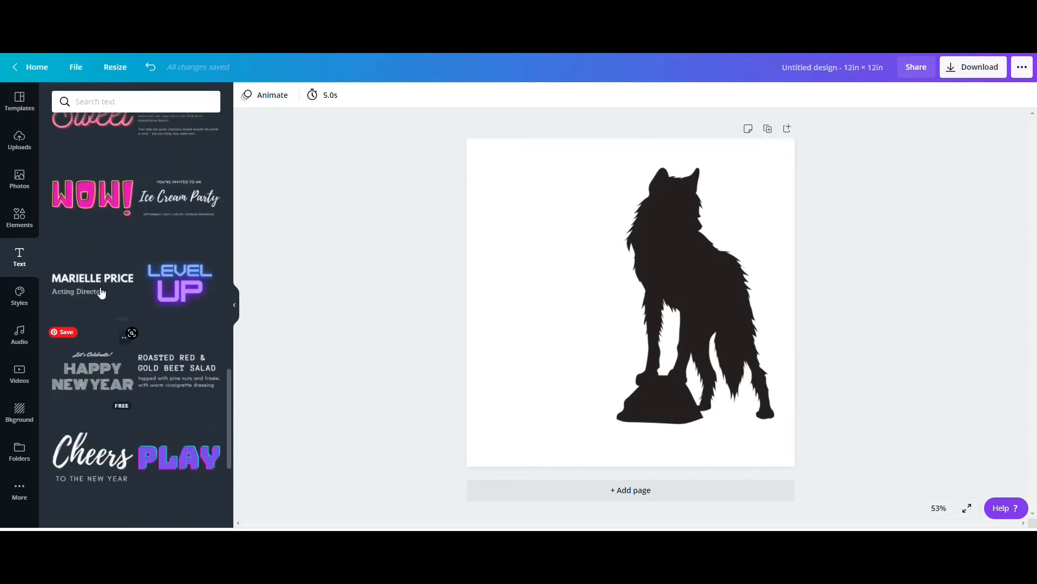
pyautogui.scroll(11, 127, 264)
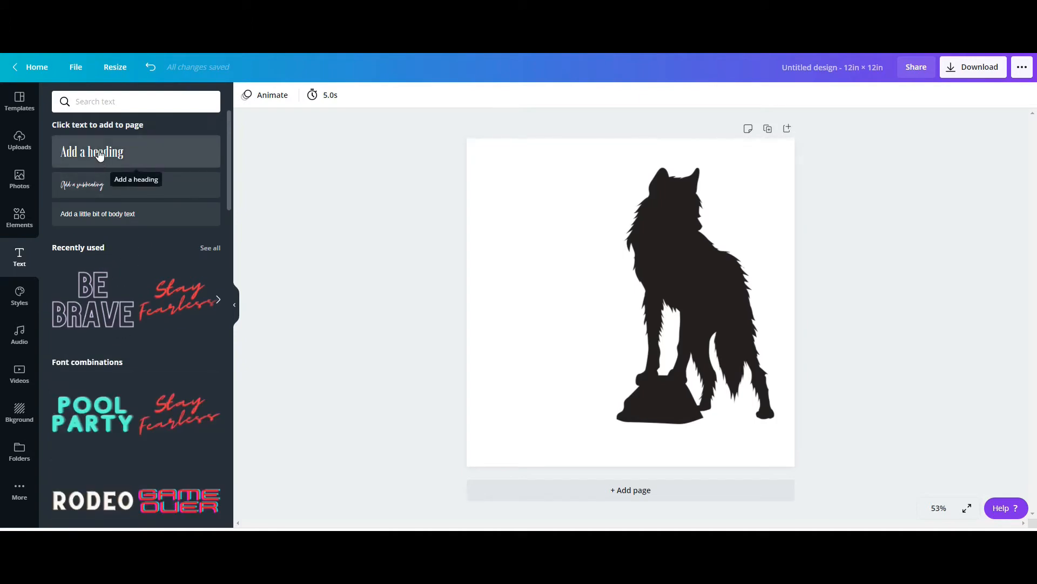
pyautogui.click(103, 160)
# Step: Try the Monument font on the heading, and set its font to Madelyn
pyautogui.click(319, 95)
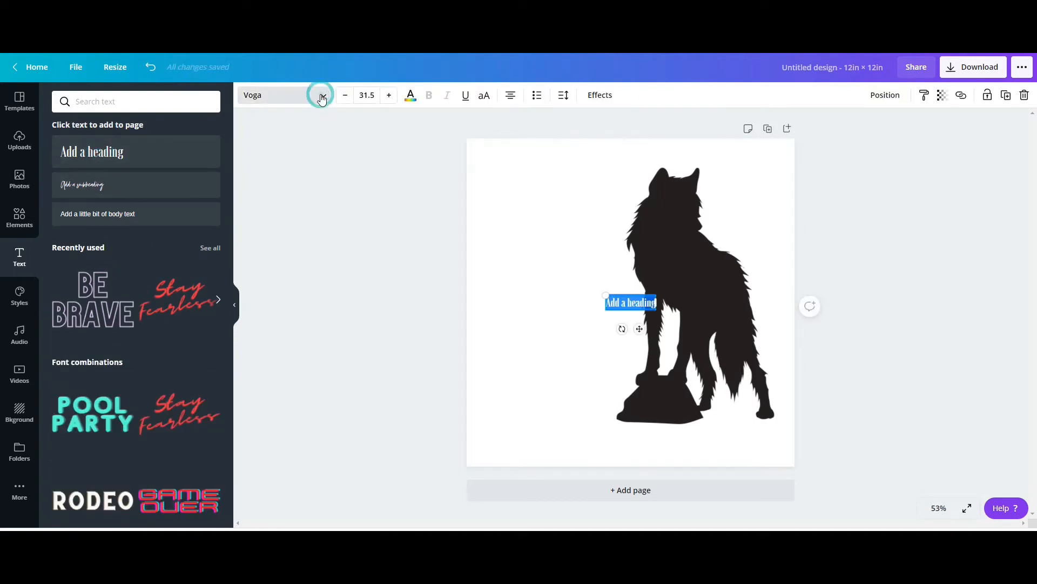
pyautogui.scroll(-2, 105, 338)
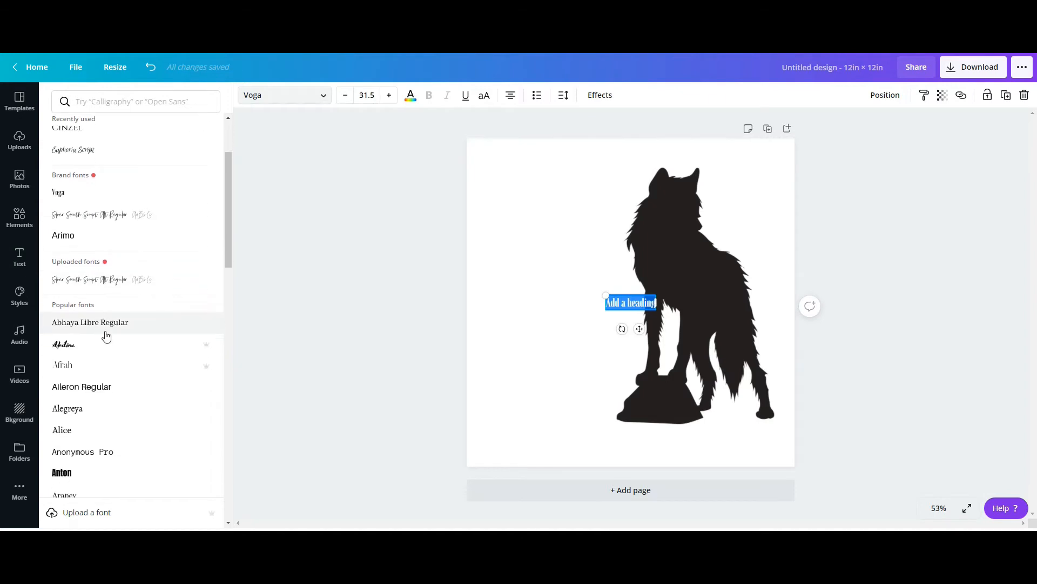
pyautogui.scroll(-5, 97, 431)
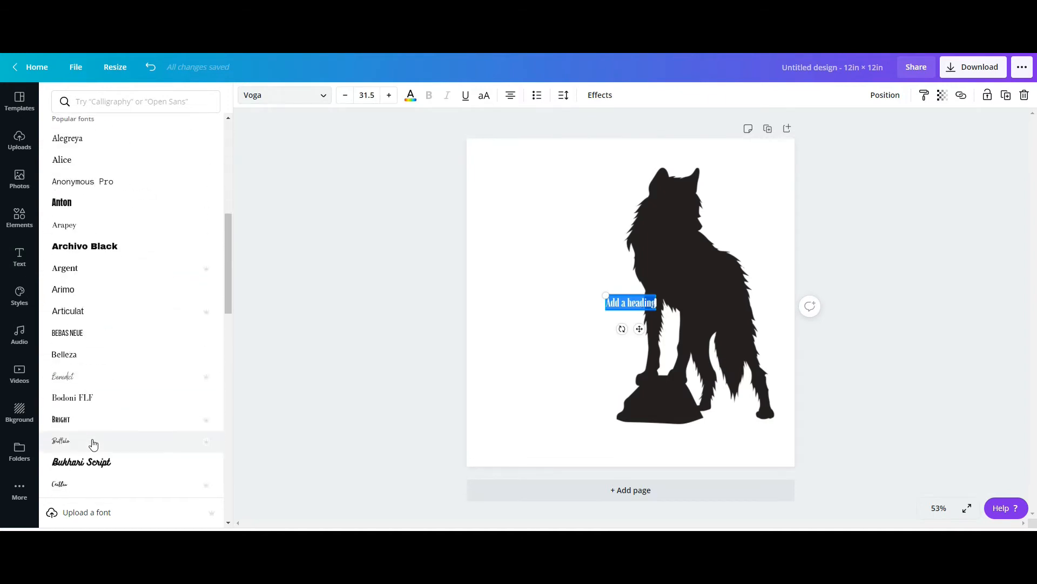
pyautogui.scroll(-20, 93, 443)
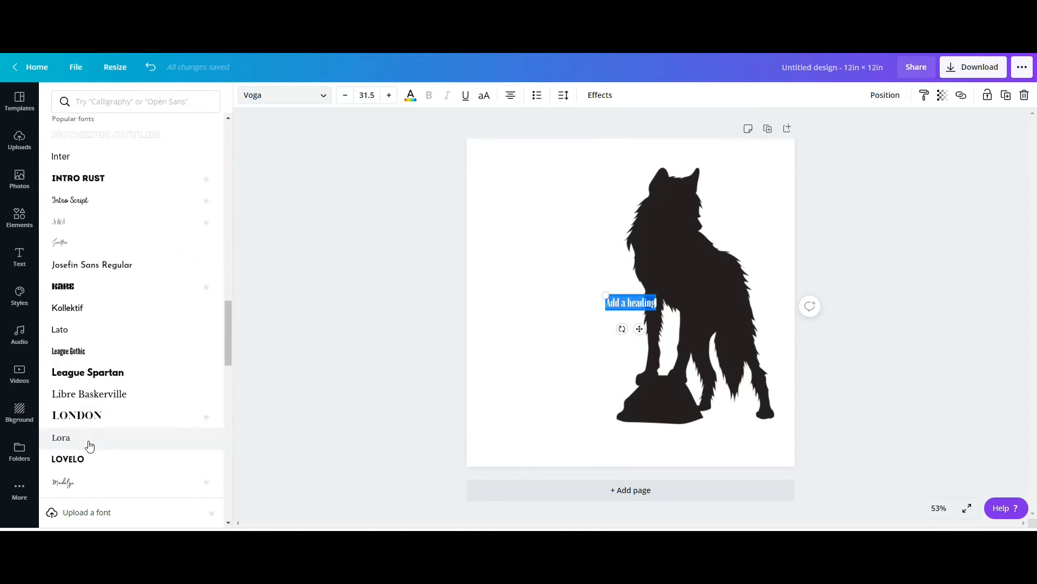
pyautogui.scroll(-10, 90, 445)
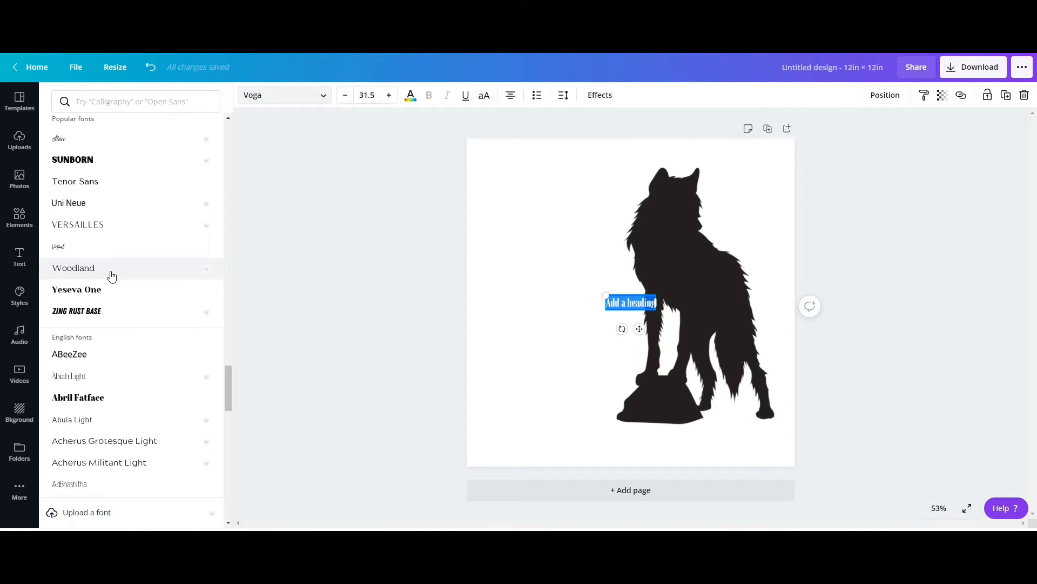
pyautogui.scroll(10, 97, 270)
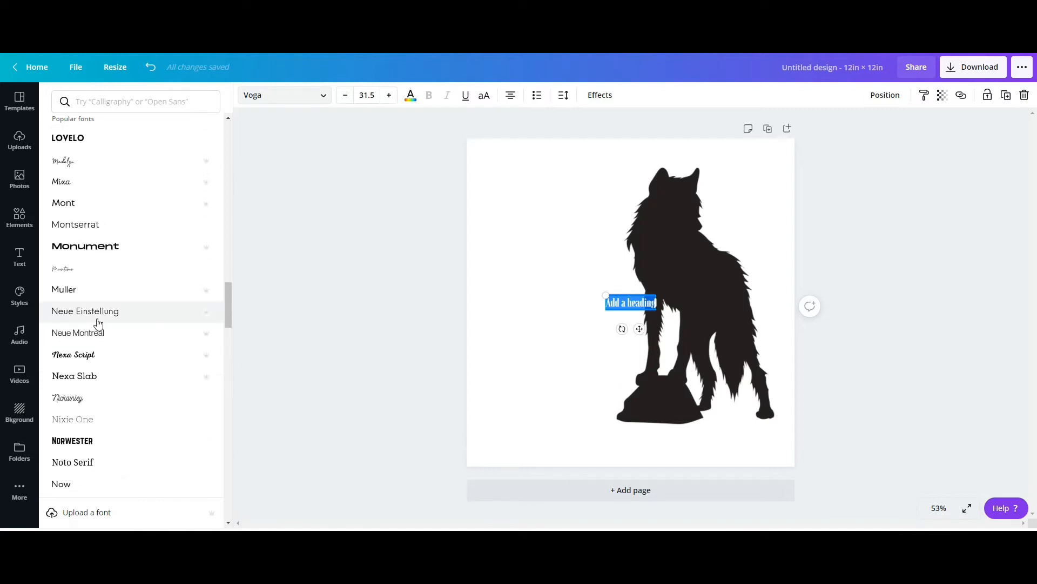
pyautogui.click(86, 246)
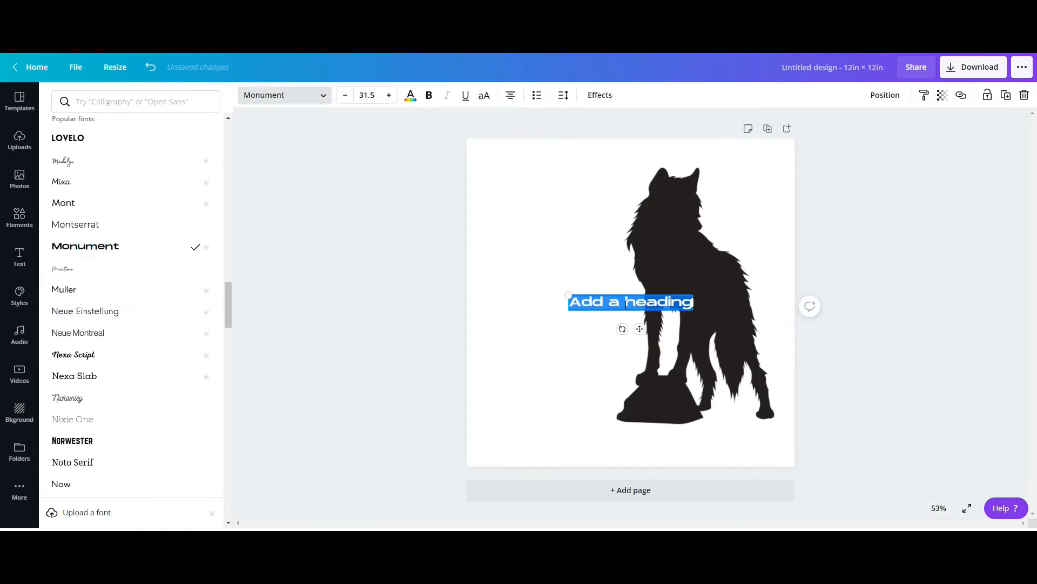
pyautogui.click(70, 161)
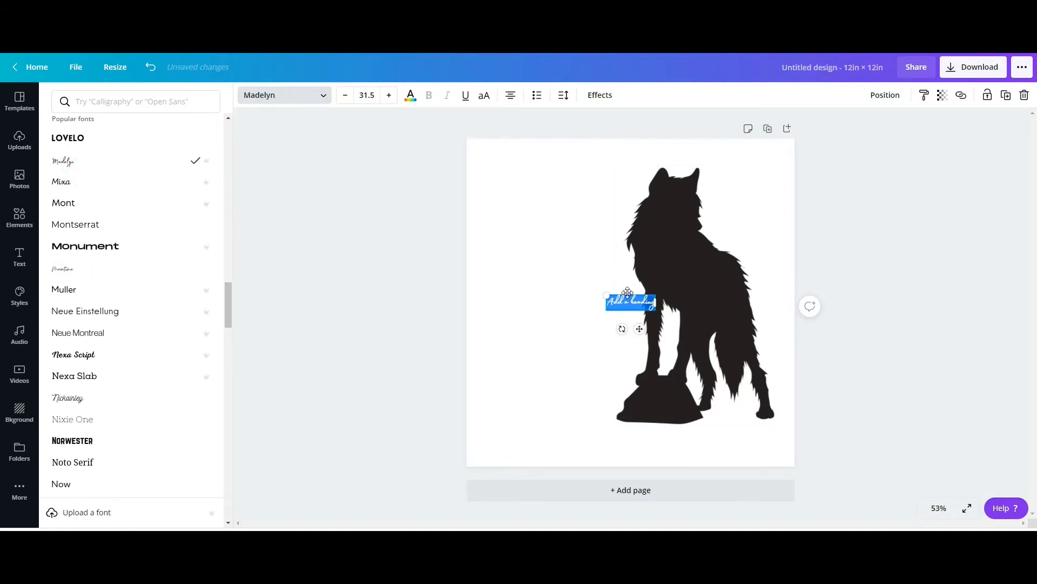
# Step: Move the heading to the page's upper-left area and widen its text box to nearly reach the wolf
pyautogui.moveTo(628, 292); pyautogui.dragTo(498, 196)
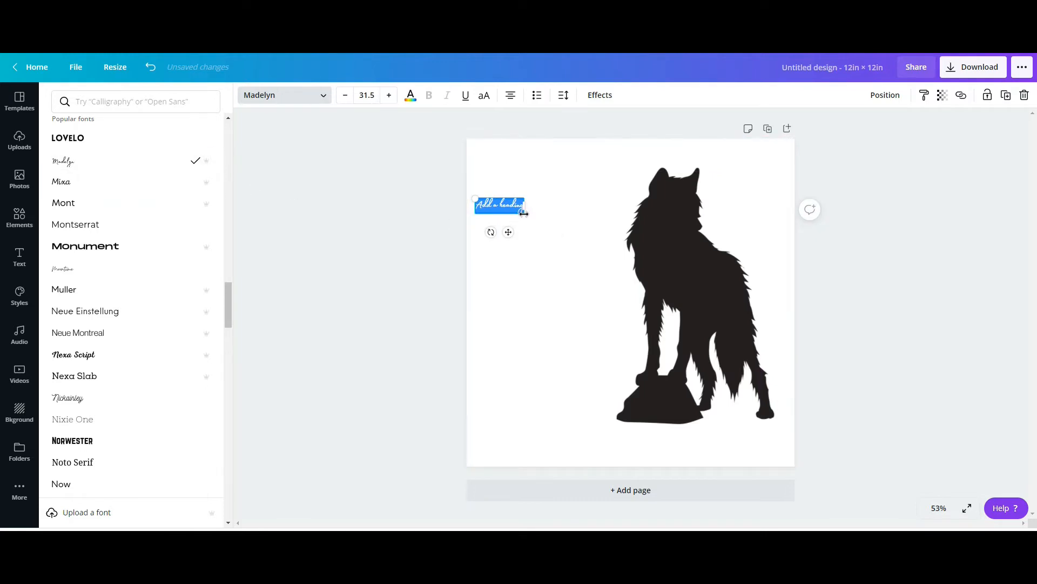
pyautogui.moveTo(524, 212); pyautogui.dragTo(599, 211)
pyautogui.click(571, 189)
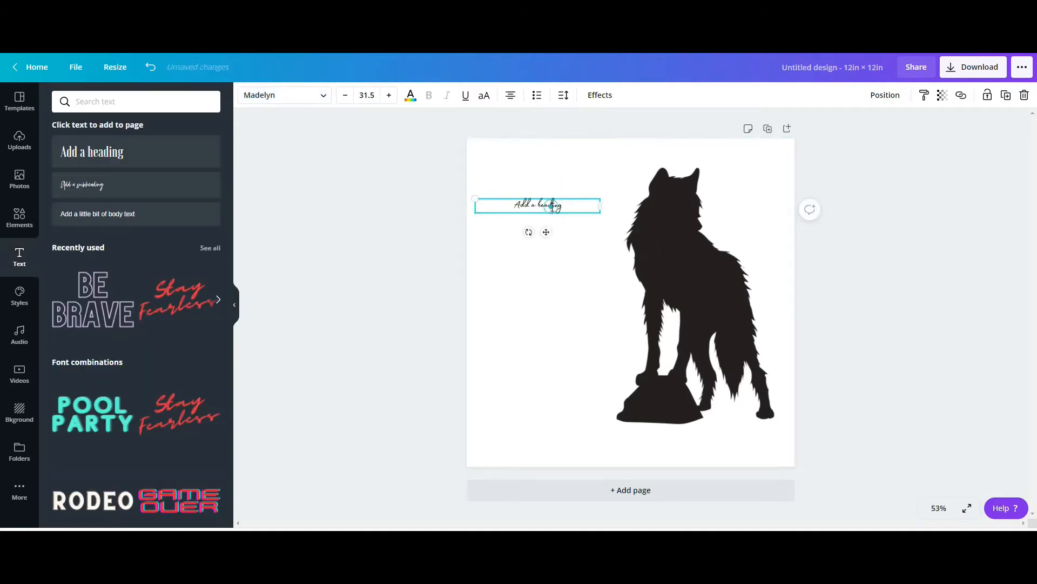
# Step: Set the placeholder heading beside the wolf to the Lovelo font
pyautogui.click(325, 95)
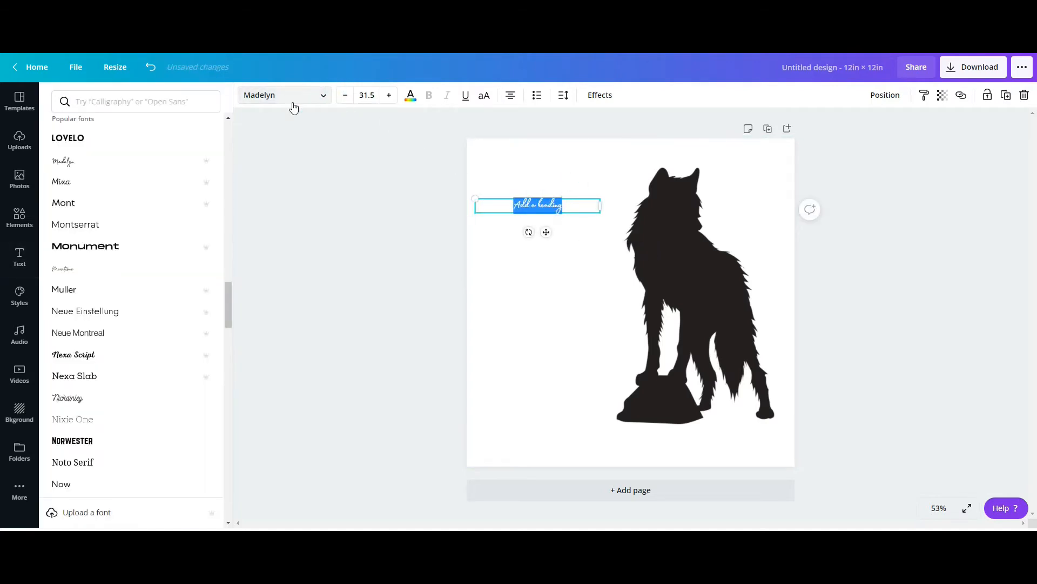
pyautogui.click(127, 139)
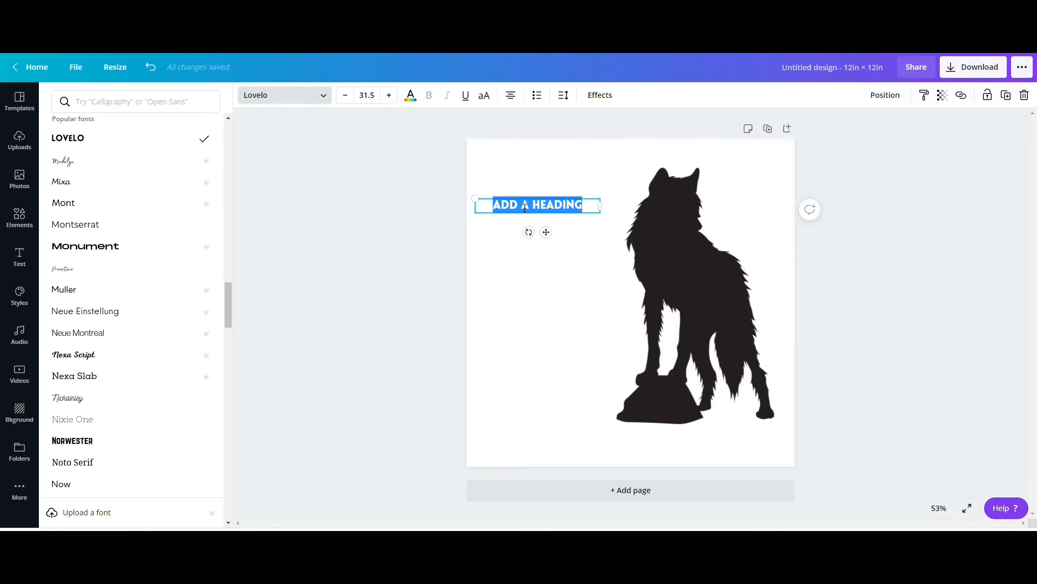
pyautogui.click(596, 186)
pyautogui.click(559, 257)
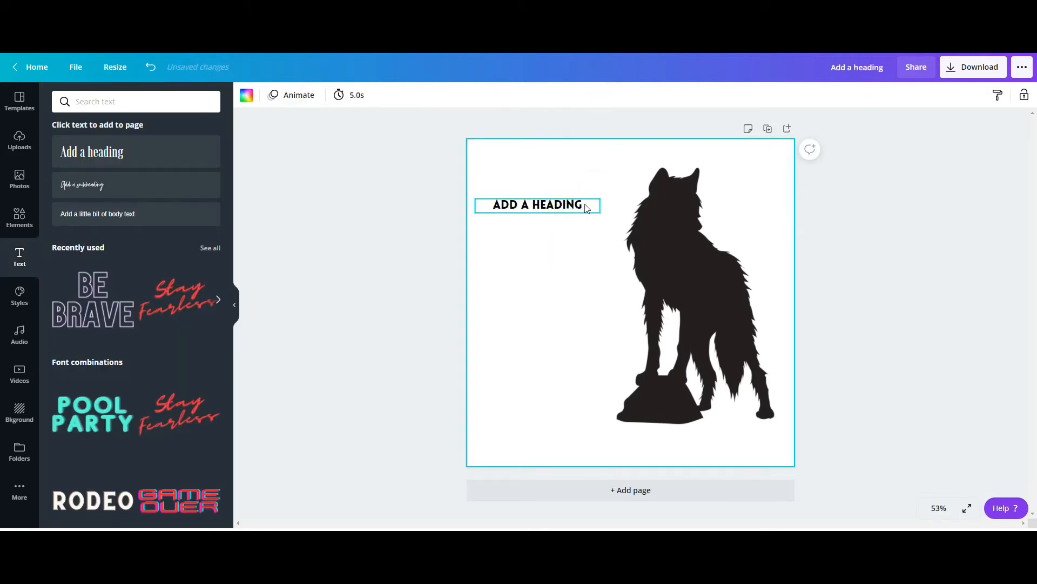
pyautogui.click(585, 209)
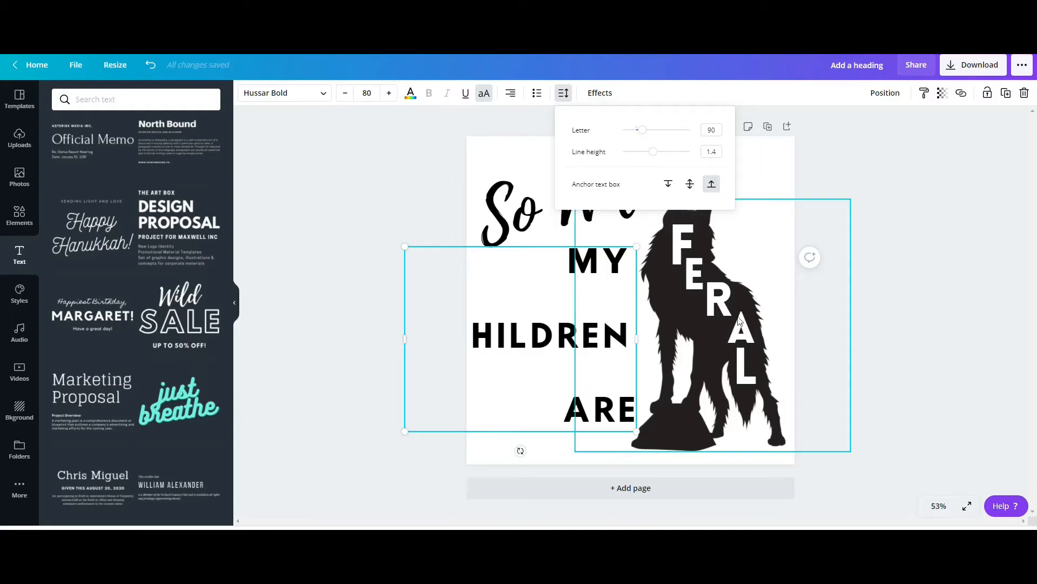
# Step: Tighten the line height of the "MY CHILDREN ARE" text block to 0.63
pyautogui.click(720, 311)
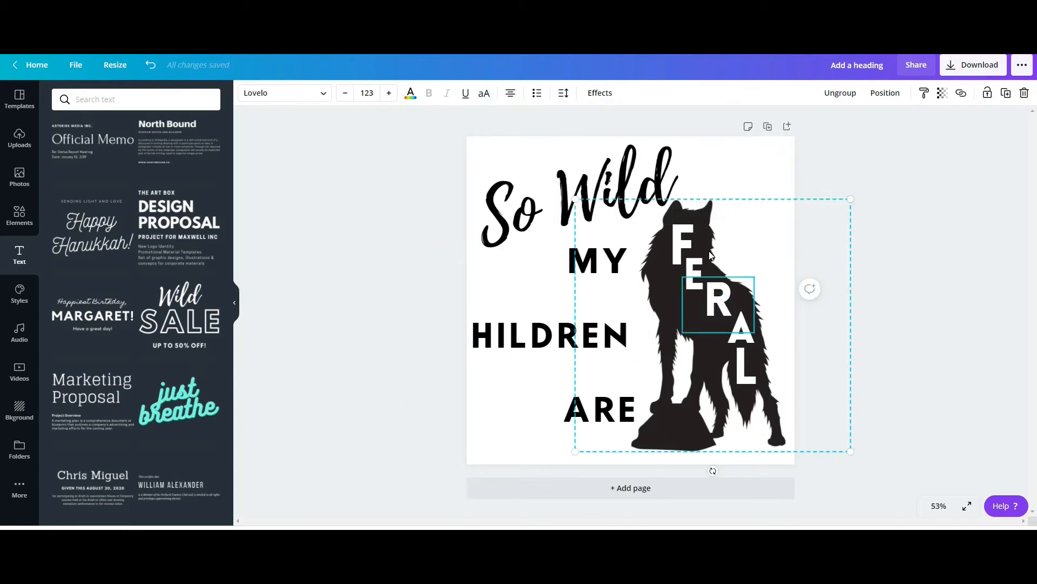
pyautogui.click(618, 183)
pyautogui.click(570, 312)
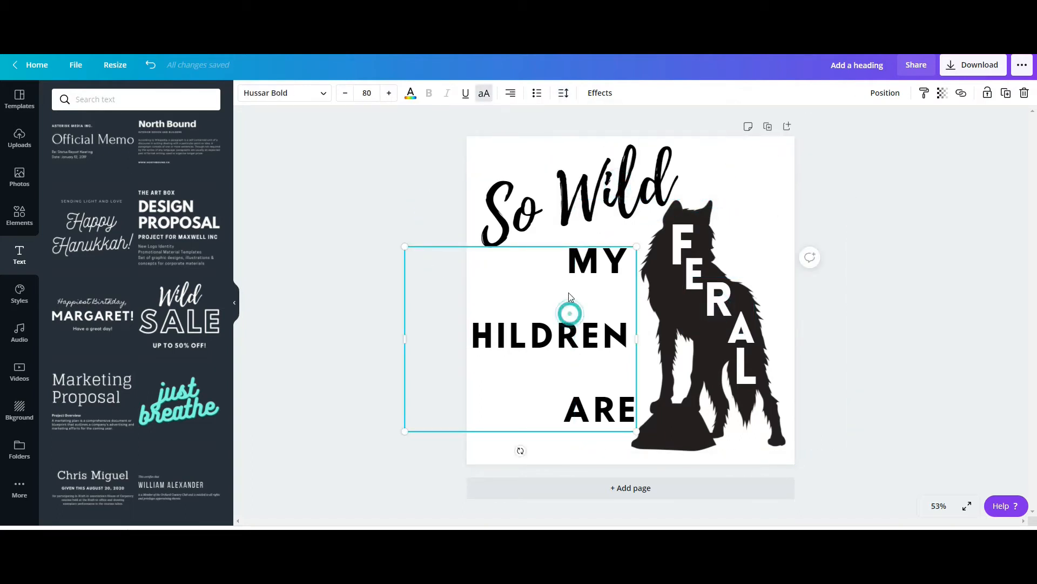
pyautogui.click(482, 95)
pyautogui.click(563, 96)
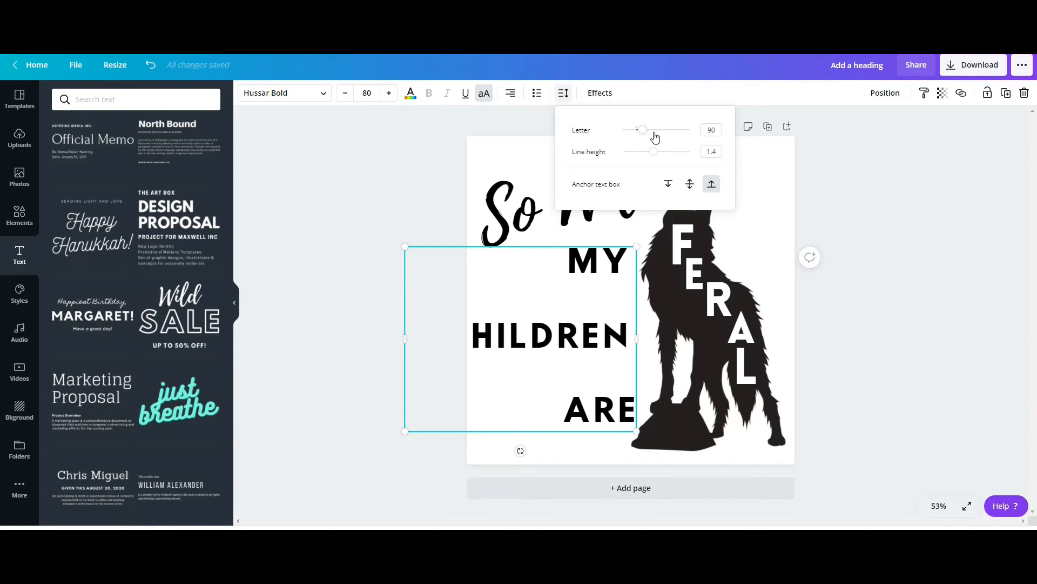
pyautogui.moveTo(653, 155); pyautogui.dragTo(628, 155)
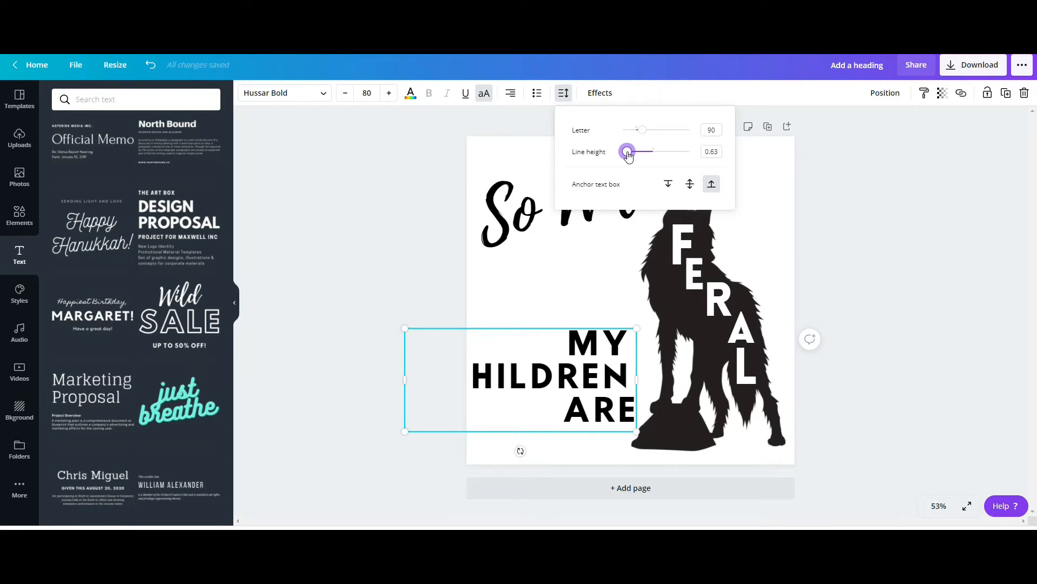
pyautogui.click(904, 209)
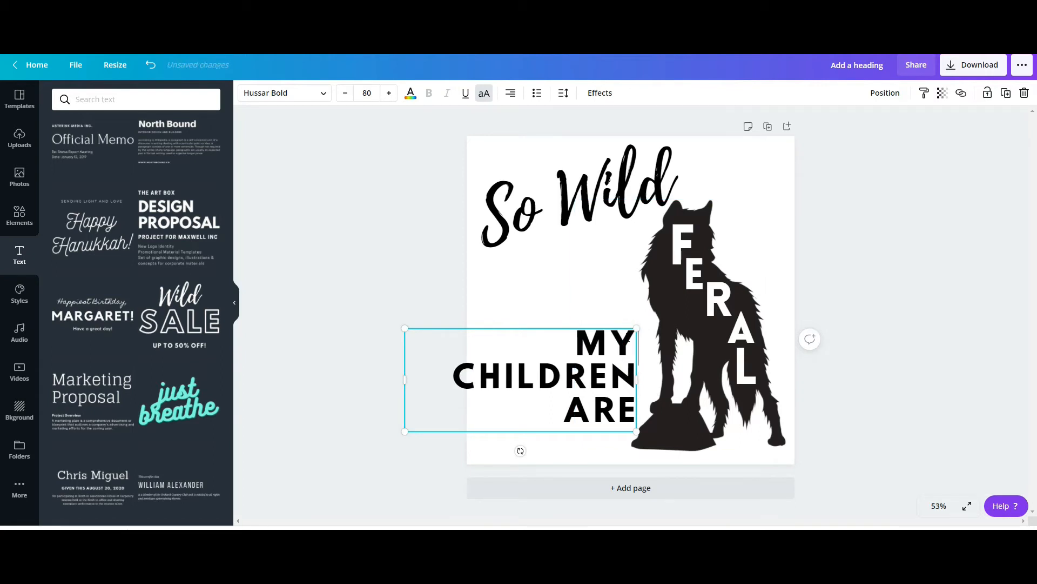
pyautogui.click(913, 307)
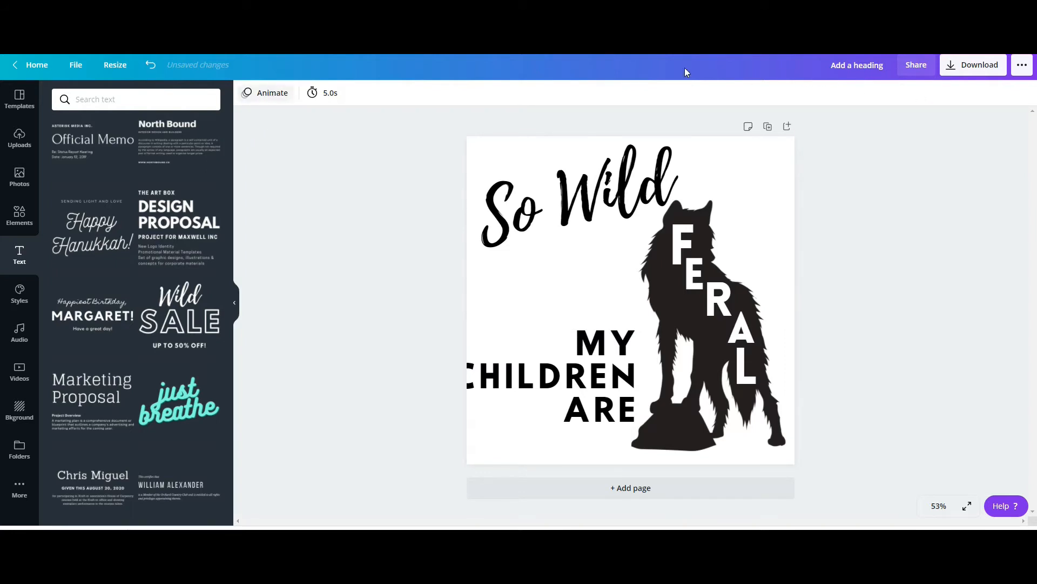
pyautogui.click(858, 65)
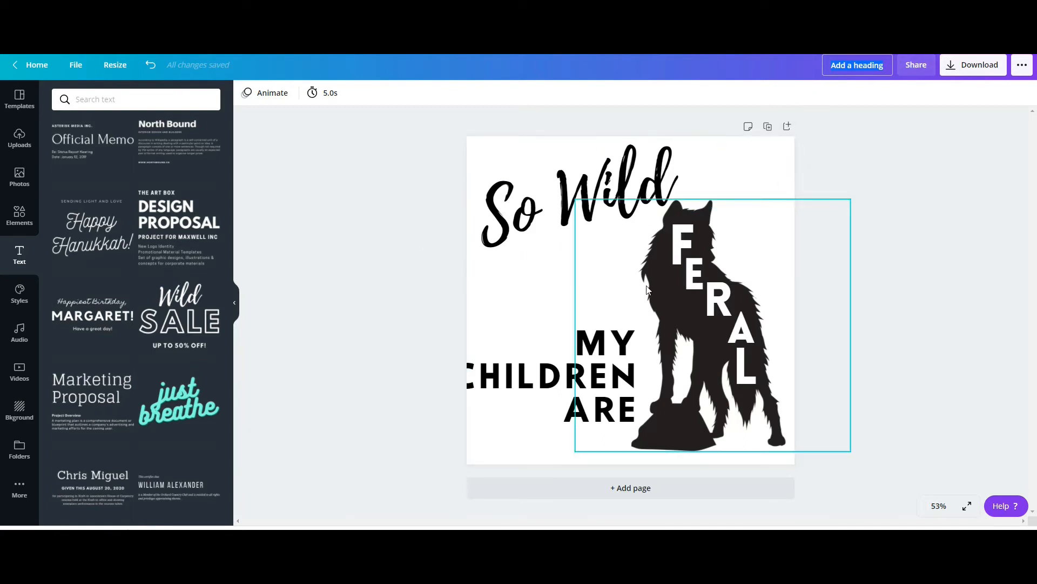
pyautogui.click(583, 363)
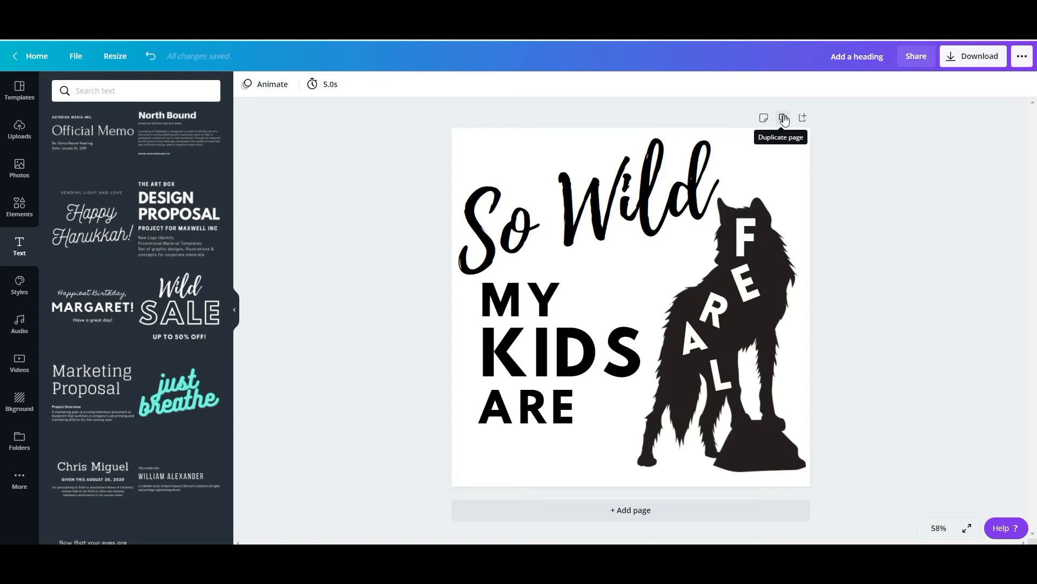
# Step: Duplicate the "MY KIDS ARE" page and shorten "KIDS" to "KID" on the copy
pyautogui.click(784, 119)
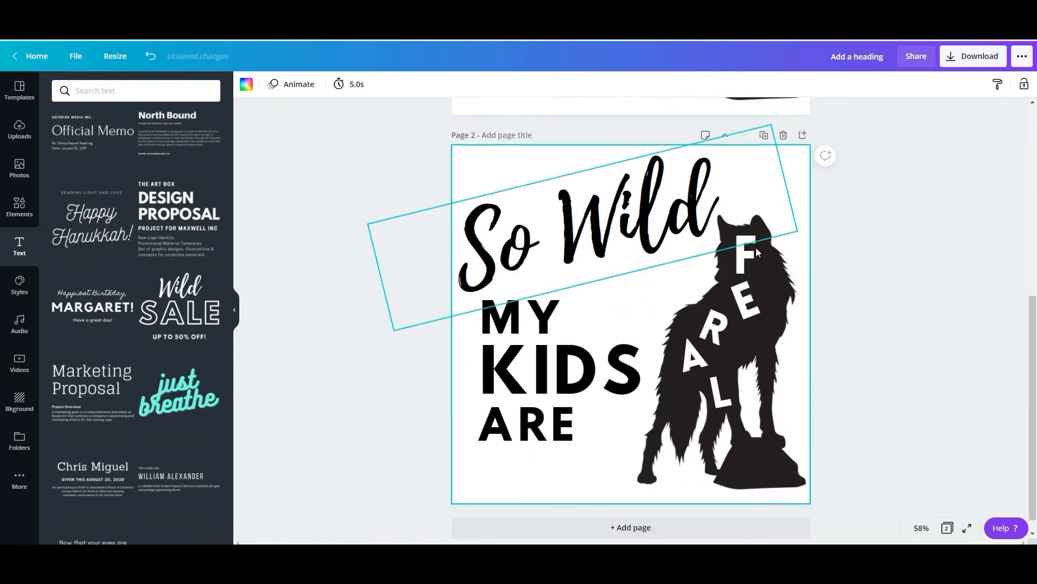
pyautogui.click(619, 363)
pyautogui.click(616, 348)
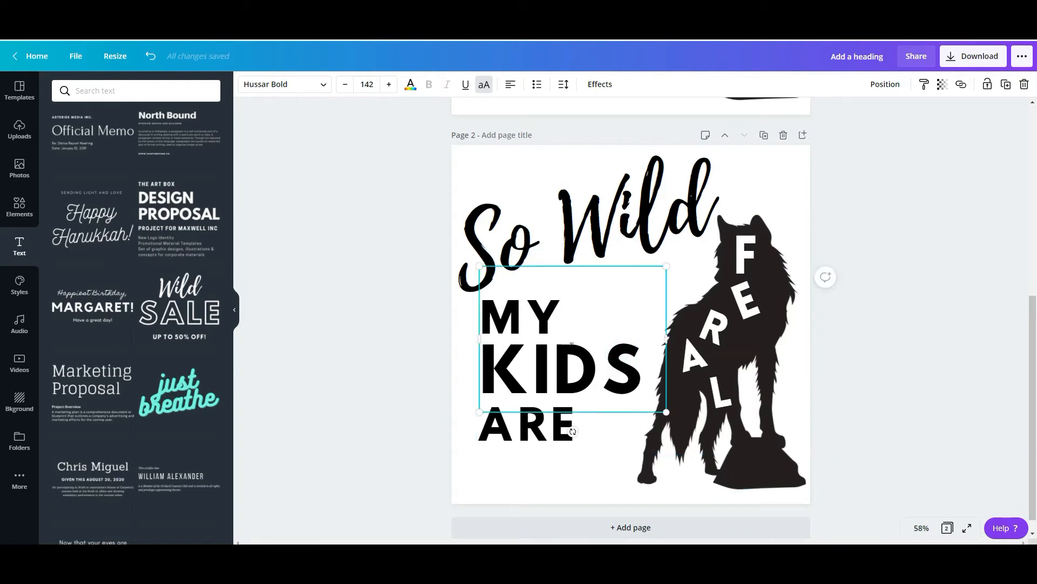
pyautogui.doubleClick(615, 352)
pyautogui.click(615, 353)
pyautogui.doubleClick(616, 353)
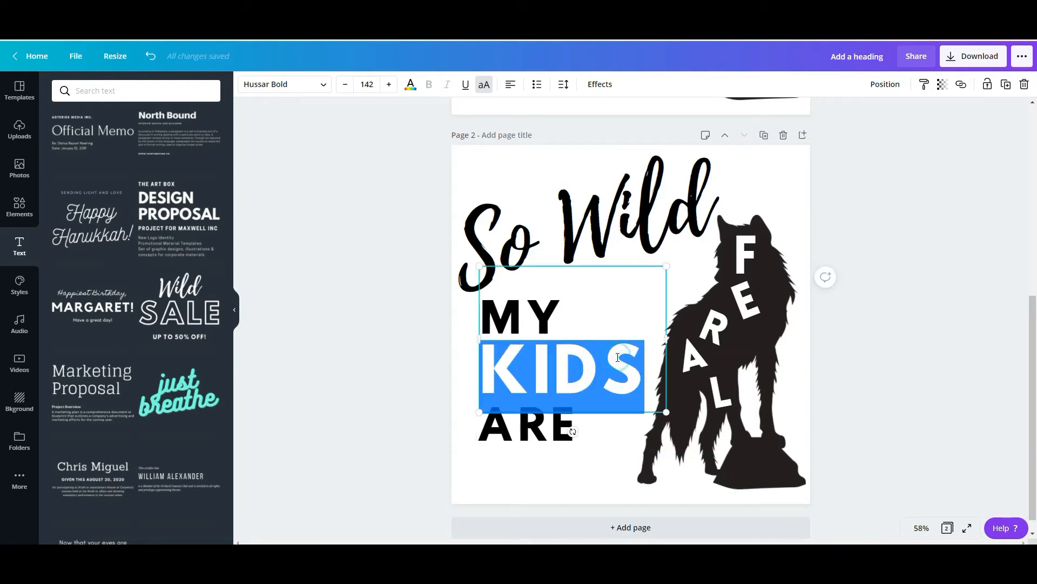
pyautogui.click(619, 354)
pyautogui.press('BackSpace')
# Step: Replace the word "ARE" with "IS" on page 2
pyautogui.click(578, 398)
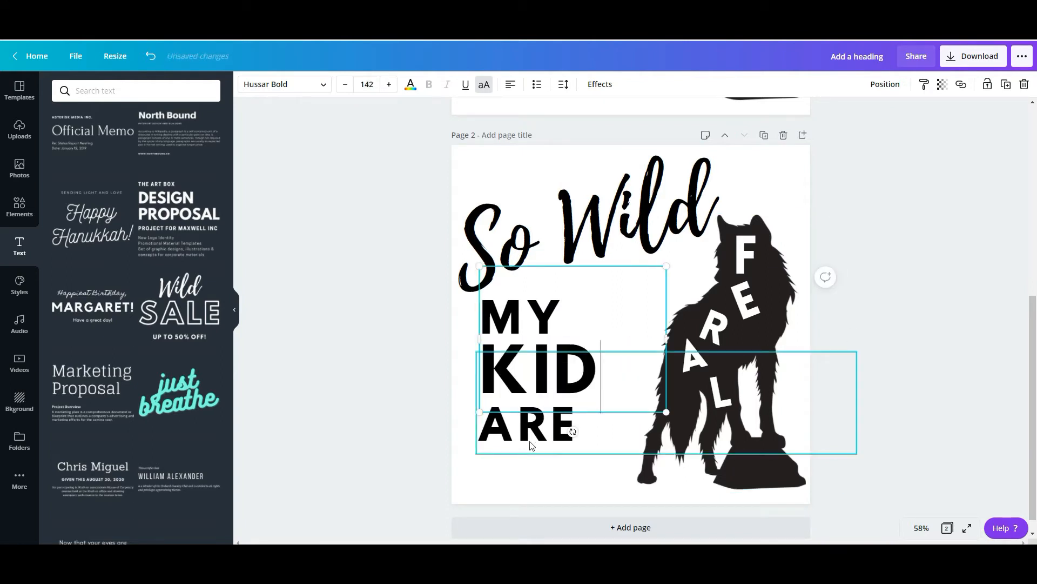
pyautogui.doubleClick(578, 397)
pyautogui.write('IS')
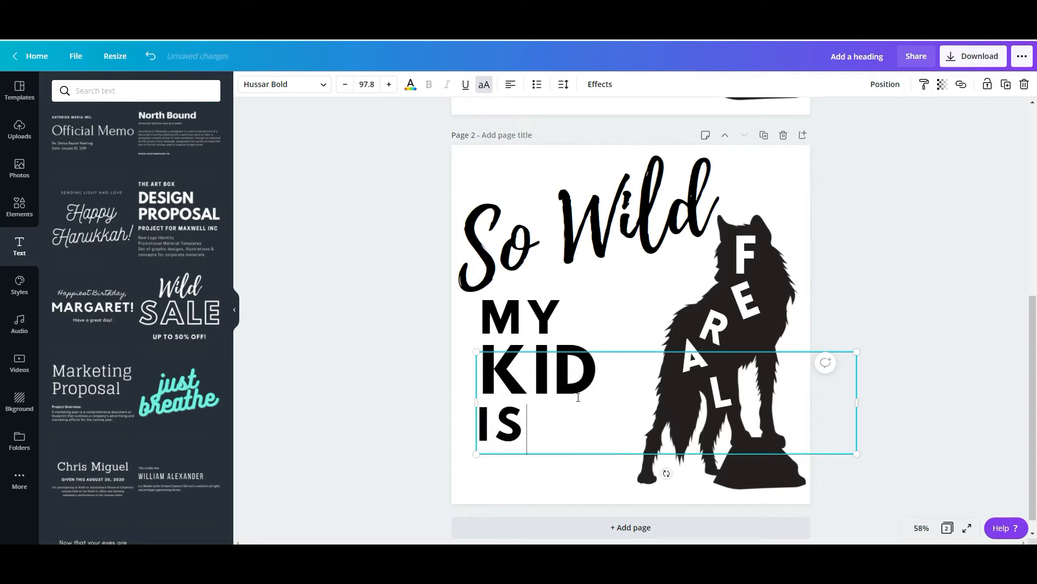
# Step: Replace "KID" with "CHILD" on page 2 and widen its text box to fit the word on one line
pyautogui.click(604, 347)
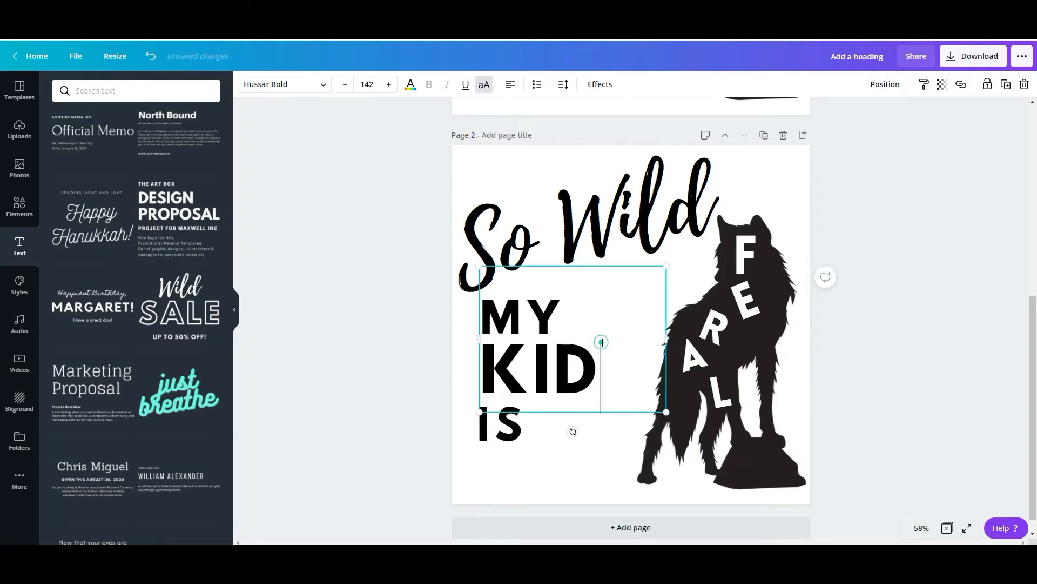
pyautogui.doubleClick(601, 342)
pyautogui.write('CHILD')
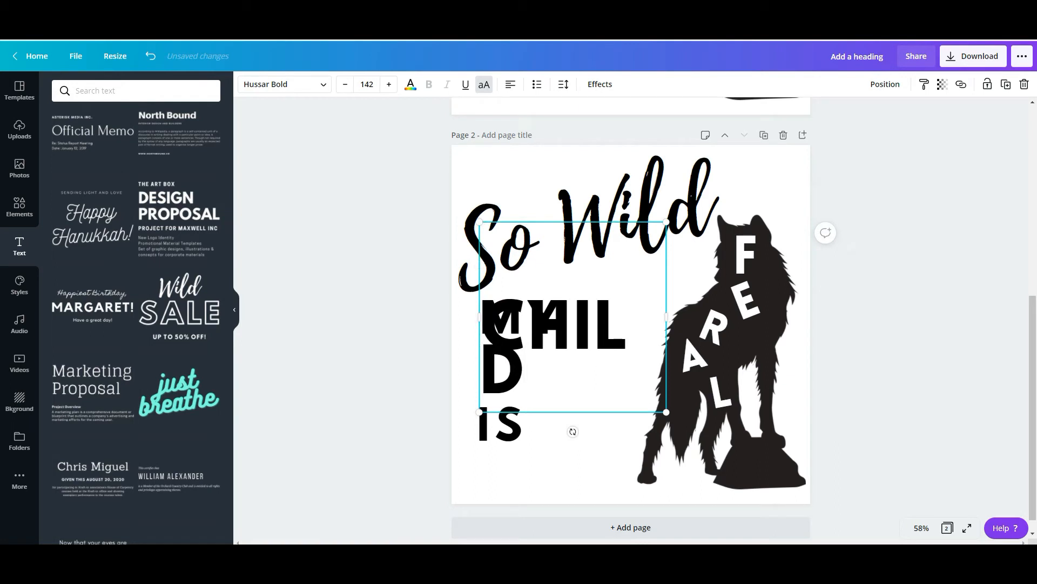
pyautogui.moveTo(666, 316); pyautogui.dragTo(700, 317)
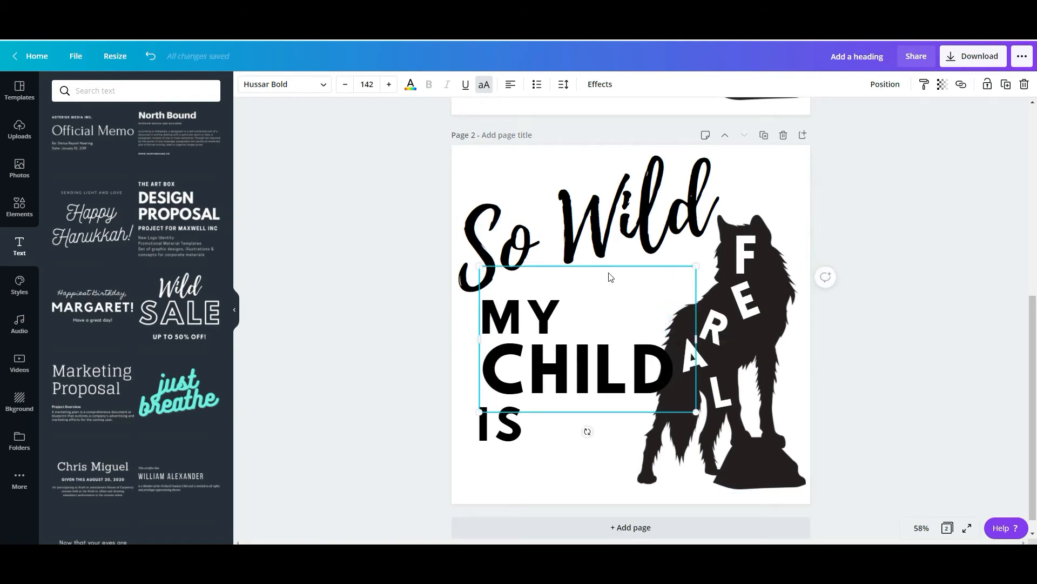
# Step: Move "IS" lower on page 2 and shift "CHILD" toward the page's left edge, away from the wolf's lettering
pyautogui.click(600, 299)
pyautogui.click(582, 366)
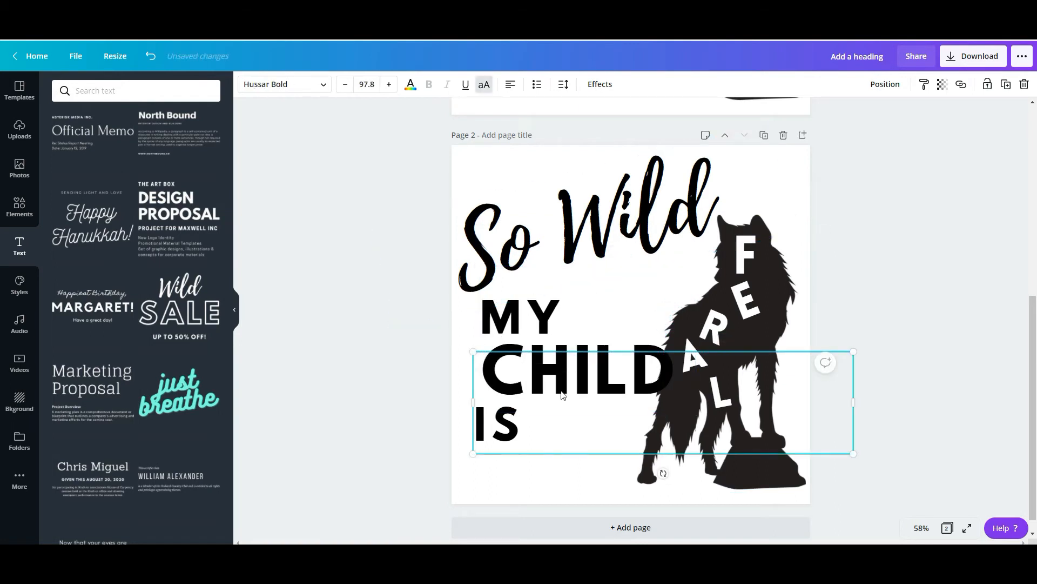
pyautogui.moveTo(582, 366); pyautogui.dragTo(589, 395)
pyautogui.click(572, 361)
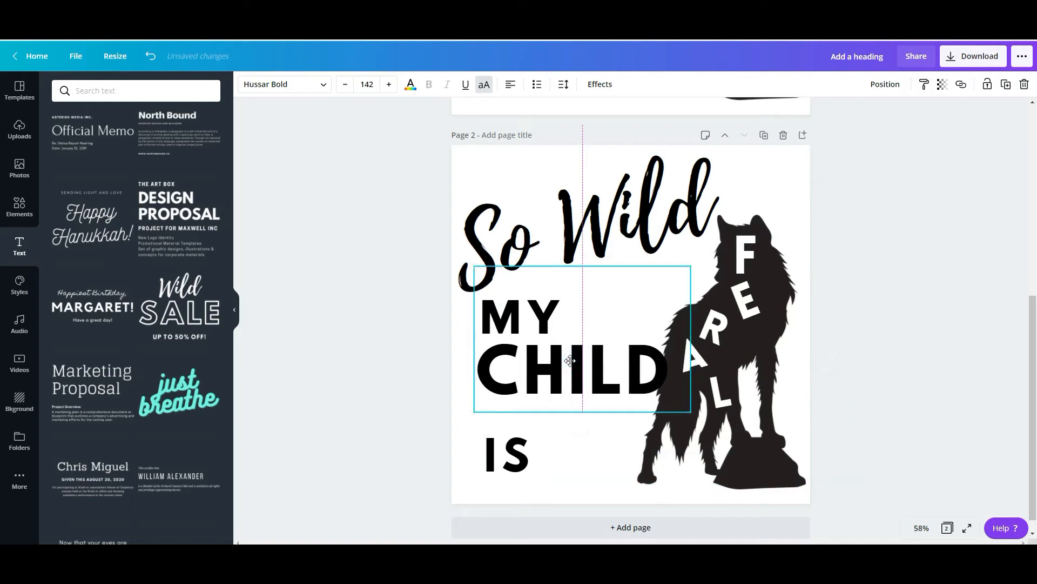
pyautogui.moveTo(570, 360); pyautogui.dragTo(556, 361)
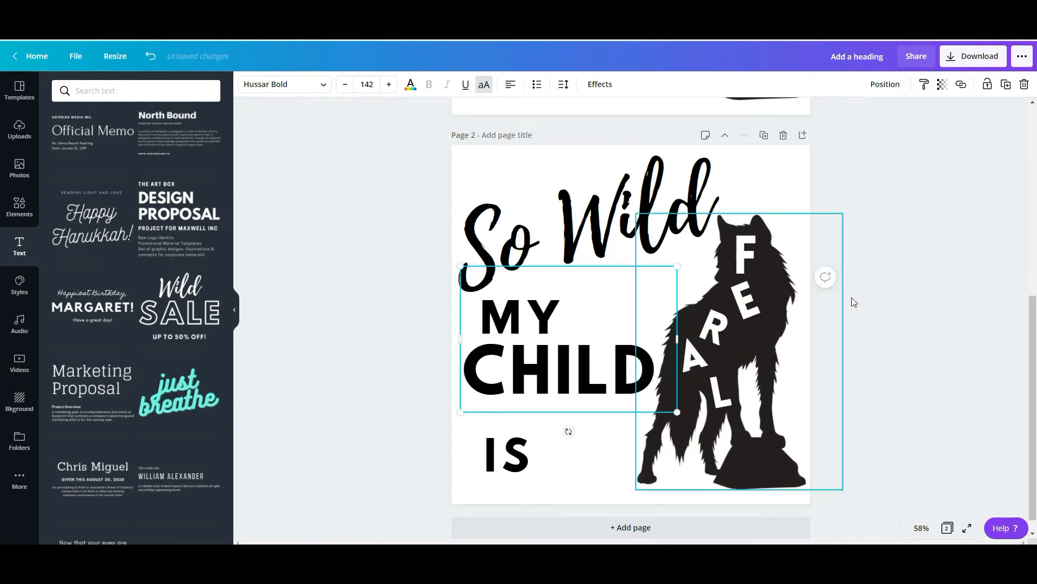
# Step: Place "IS" directly beneath "CHILD" on page 2 and nudge "CHILD" down slightly
pyautogui.click(952, 294)
pyautogui.moveTo(521, 456); pyautogui.dragTo(502, 432)
pyautogui.click(517, 327)
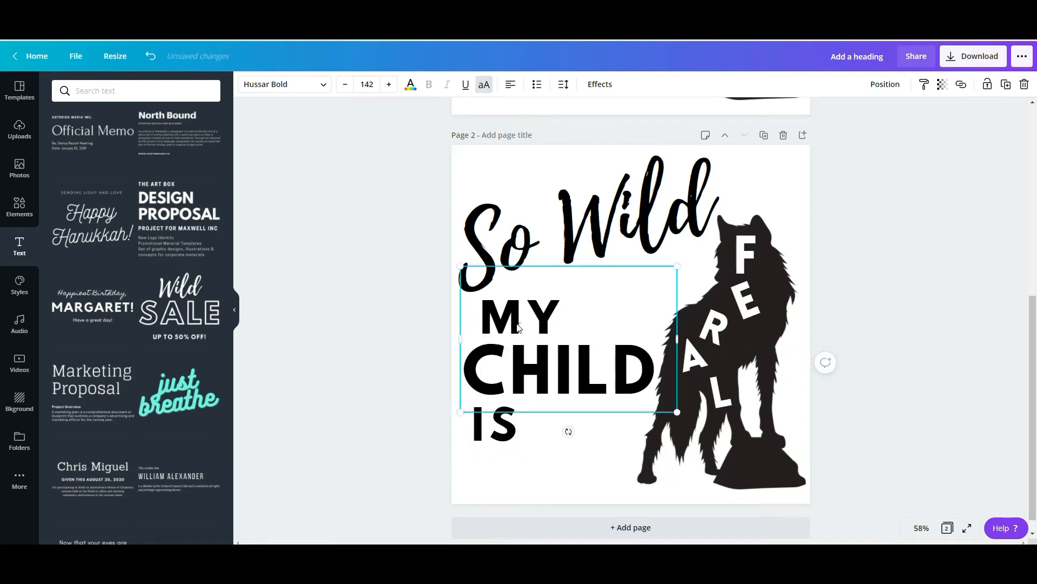
pyautogui.moveTo(517, 324); pyautogui.dragTo(516, 325)
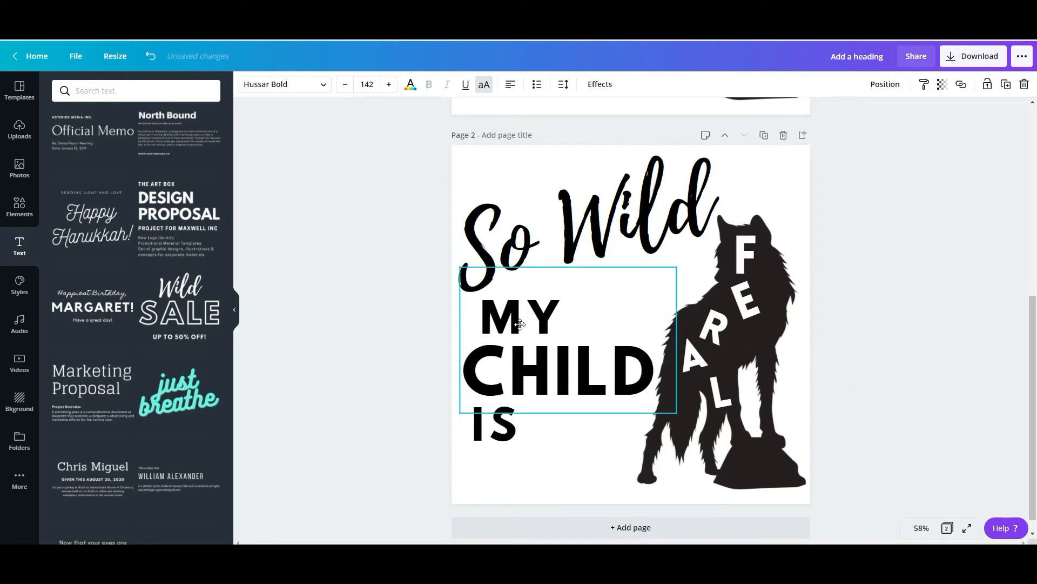
pyautogui.click(874, 328)
# Step: Duplicate page 2 and select the "So Wild" heading on the new page 3
pyautogui.click(763, 134)
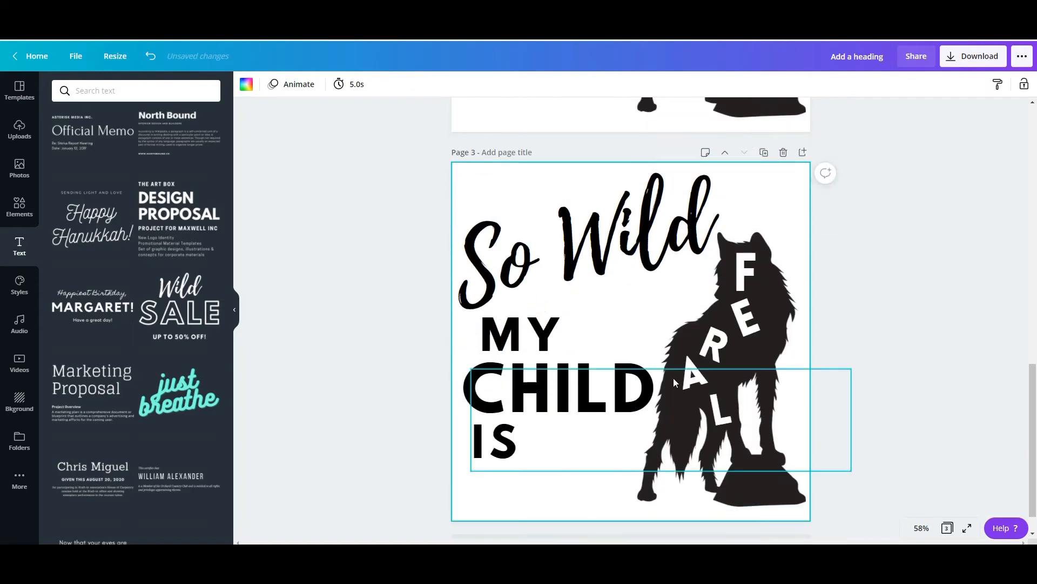
pyautogui.click(750, 284)
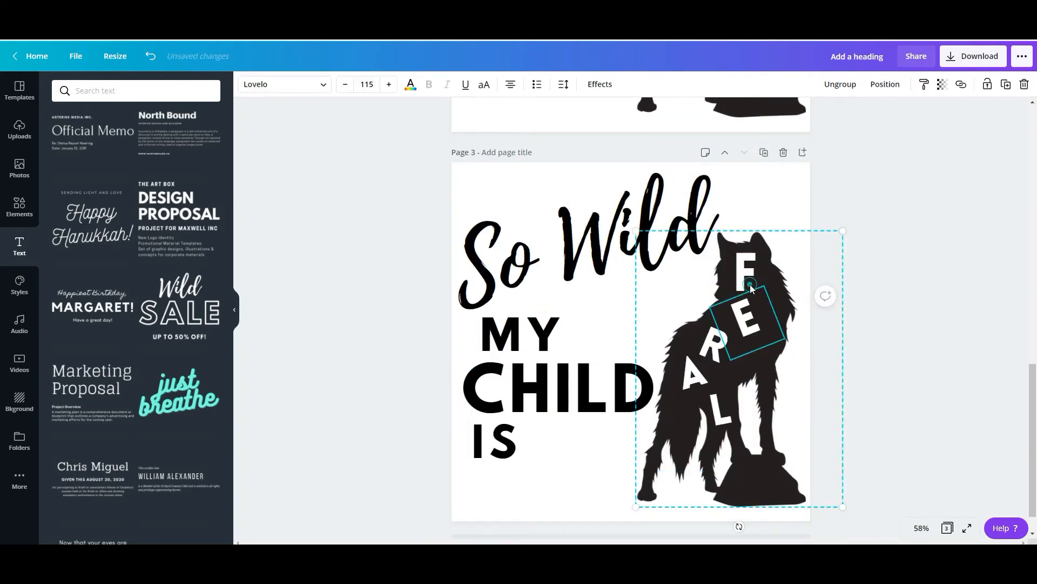
pyautogui.click(741, 259)
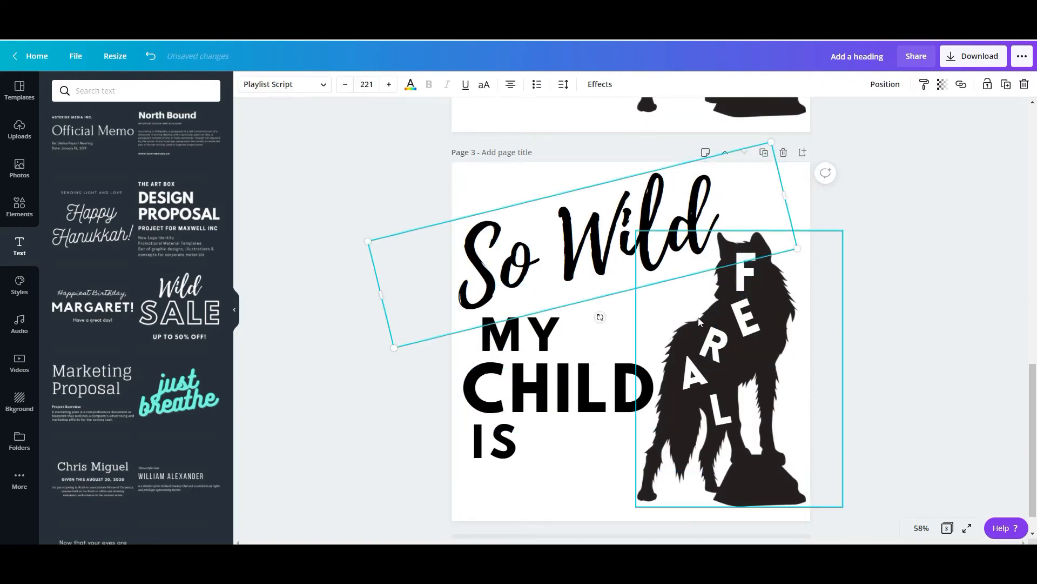
pyautogui.scroll(5, 579, 262)
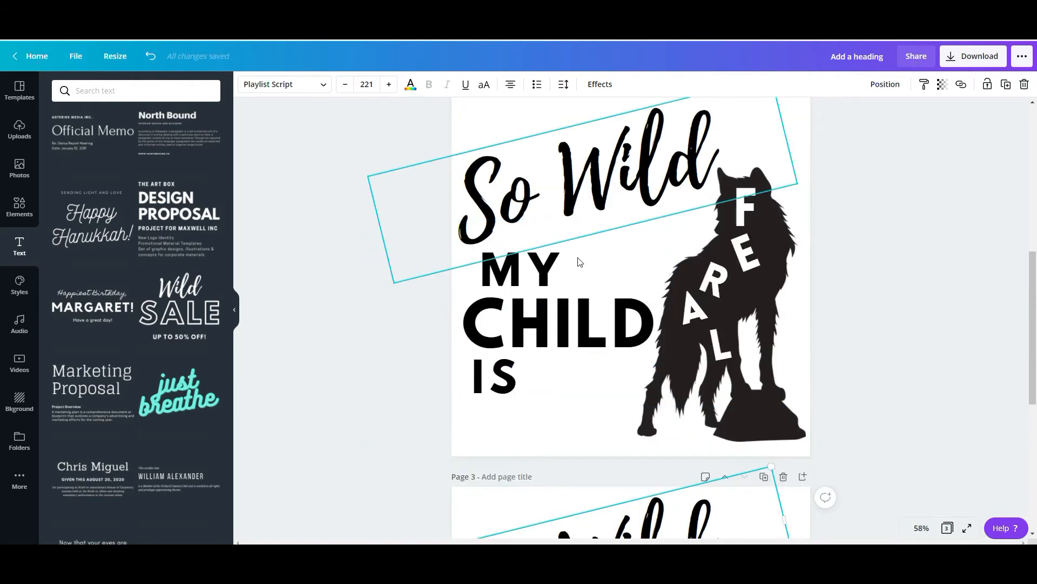
pyautogui.scroll(6, 578, 262)
pyautogui.scroll(-4, 648, 378)
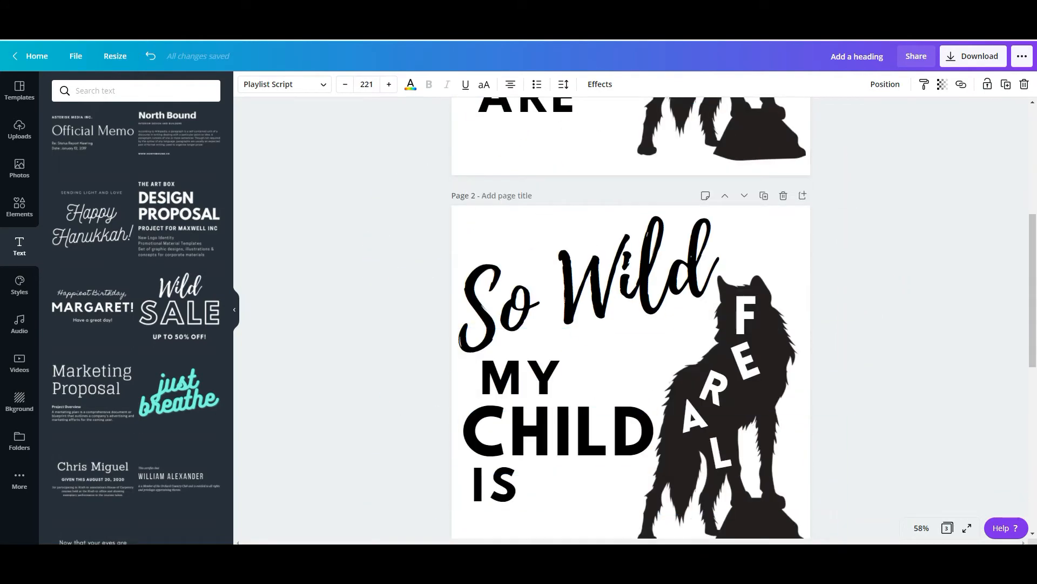
pyautogui.click(880, 572)
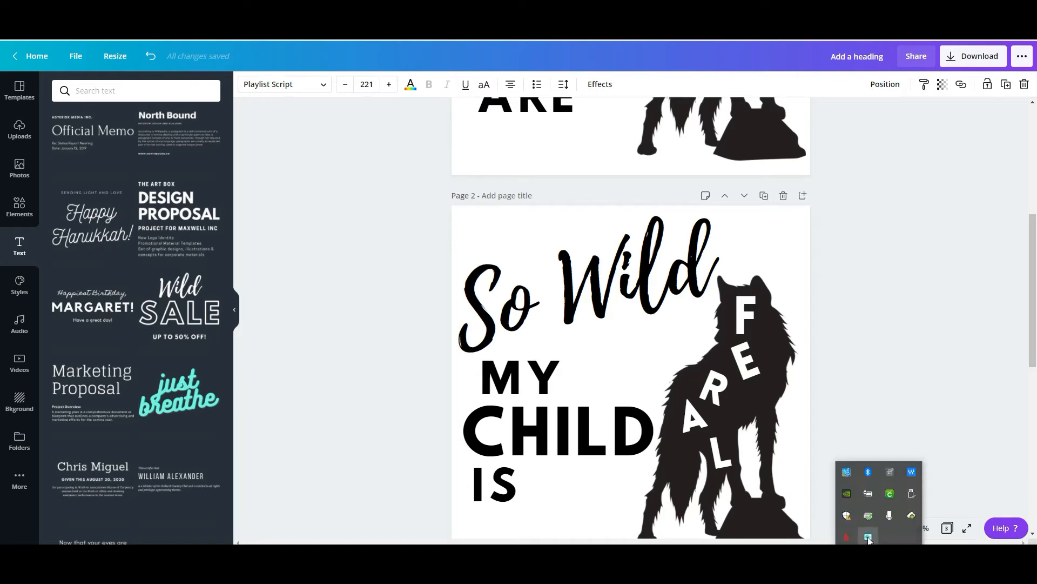
pyautogui.rightClick(869, 536)
pyautogui.click(813, 348)
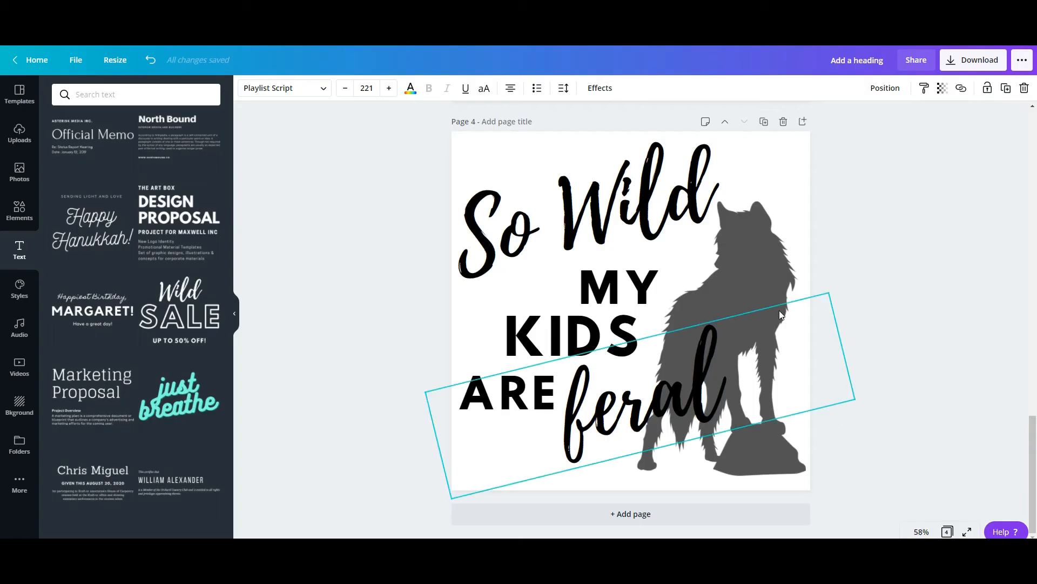
# Step: Download all four pages of the design as SVG files with a transparent background
pyautogui.scroll(15, 876, 381)
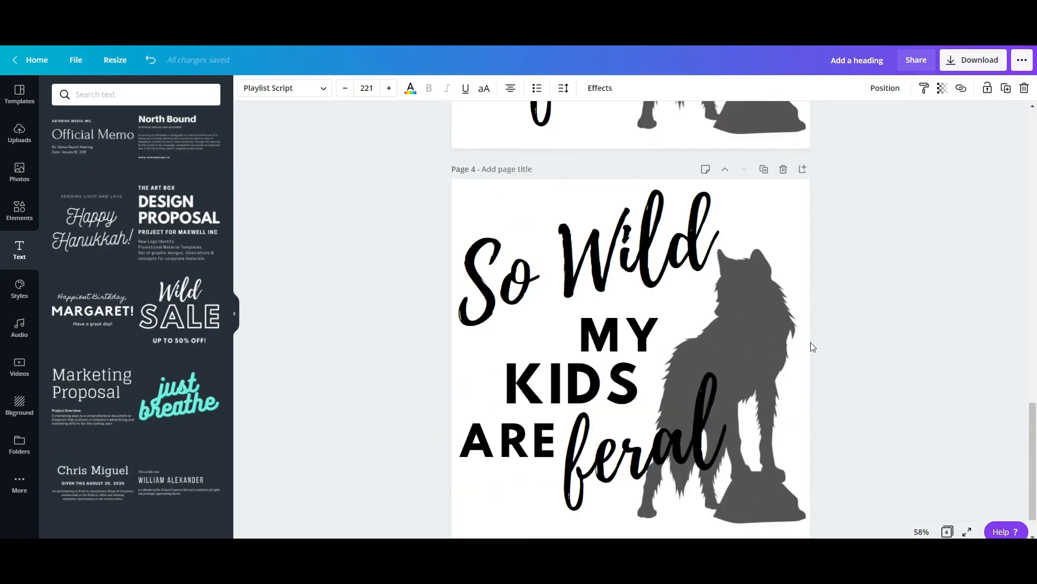
pyautogui.scroll(6, 809, 359)
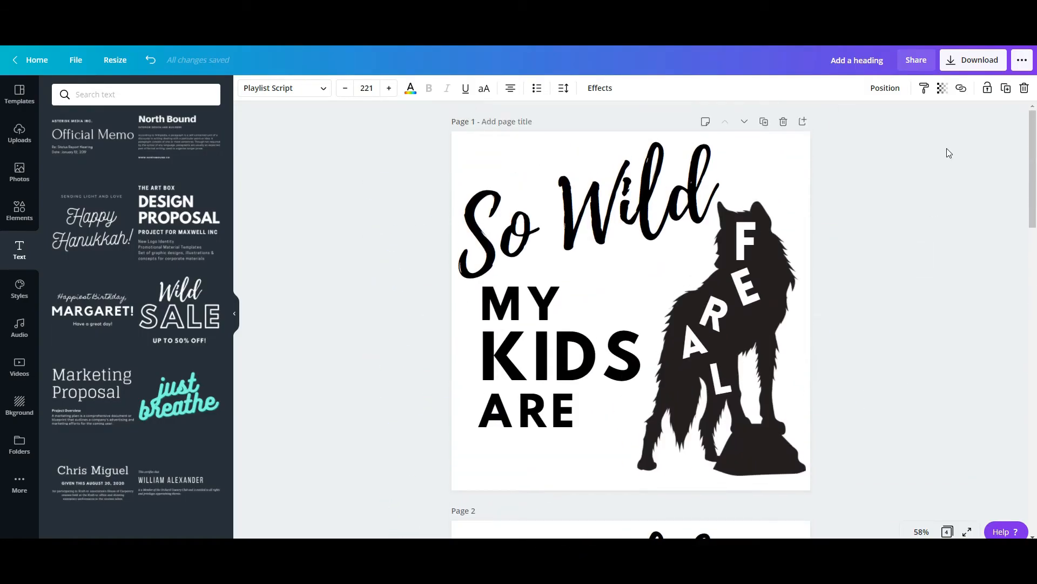
pyautogui.click(967, 60)
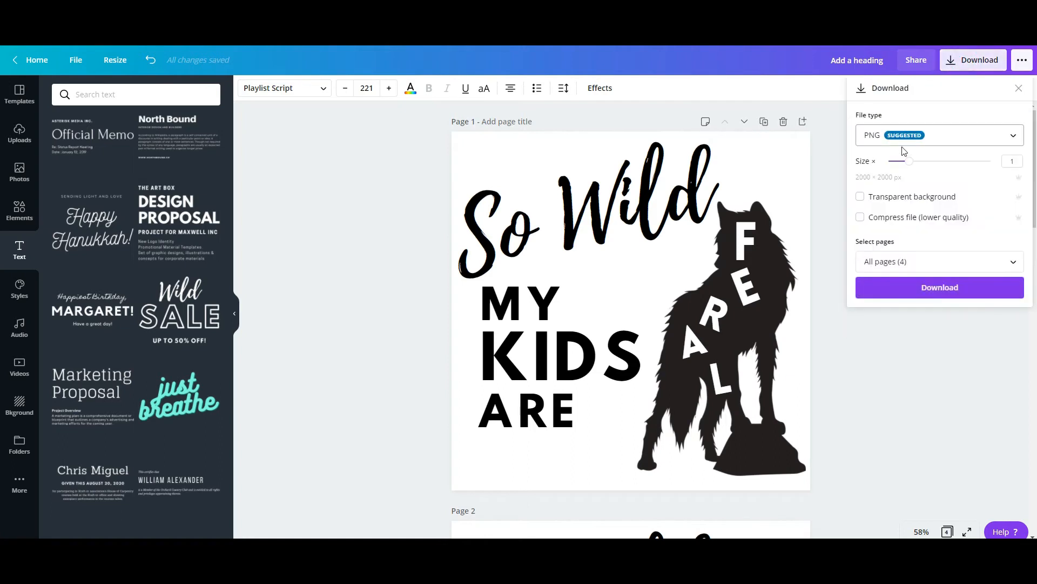
pyautogui.click(945, 139)
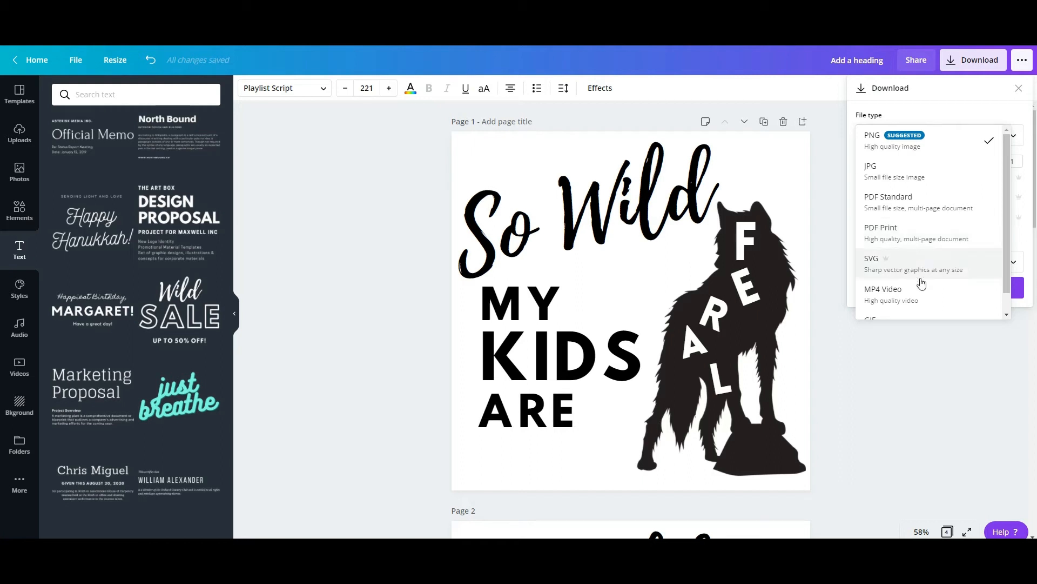
pyautogui.scroll(-1, 924, 289)
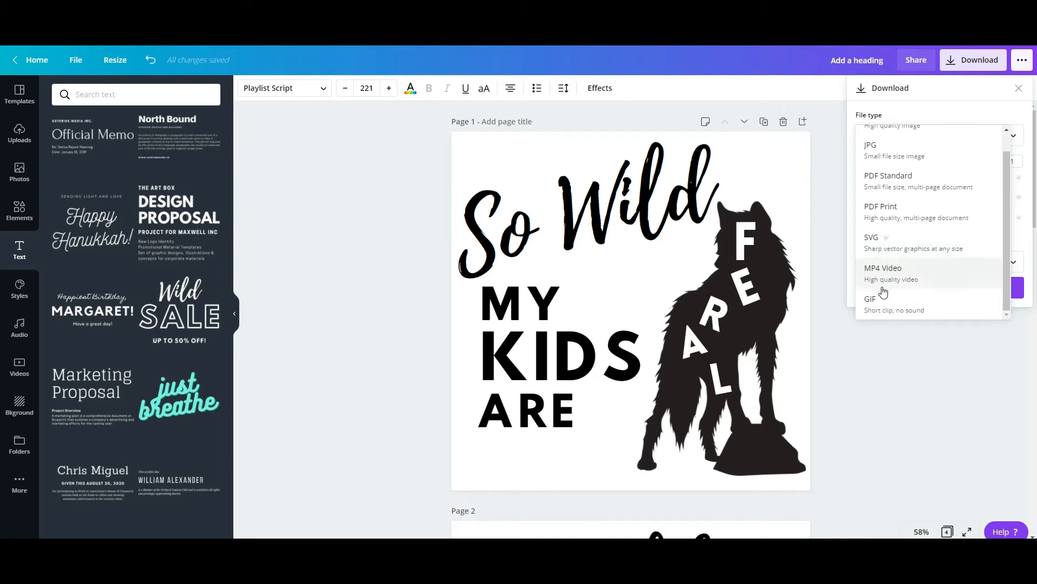
pyautogui.click(925, 245)
pyautogui.click(871, 166)
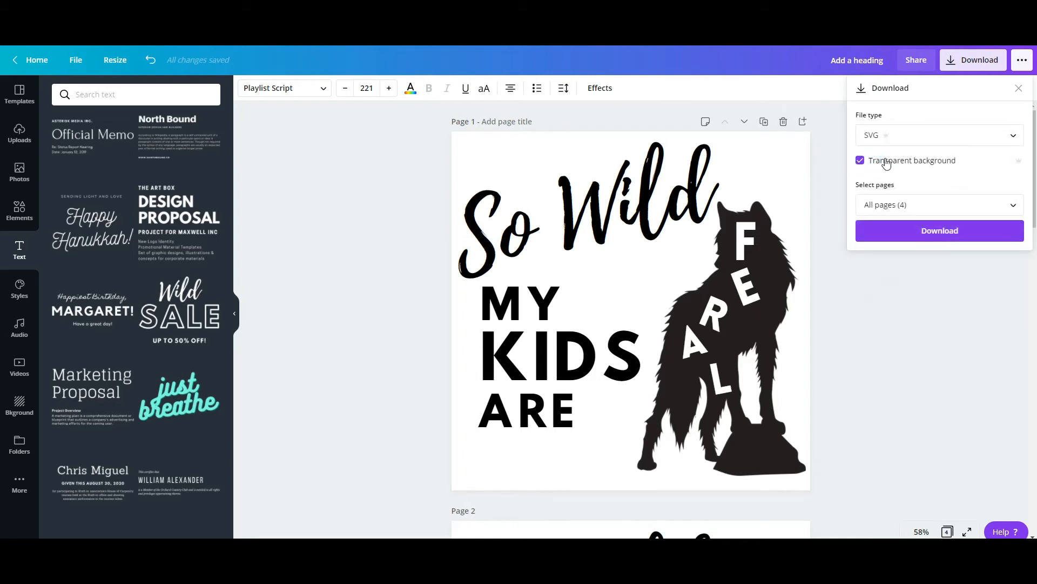
pyautogui.click(935, 236)
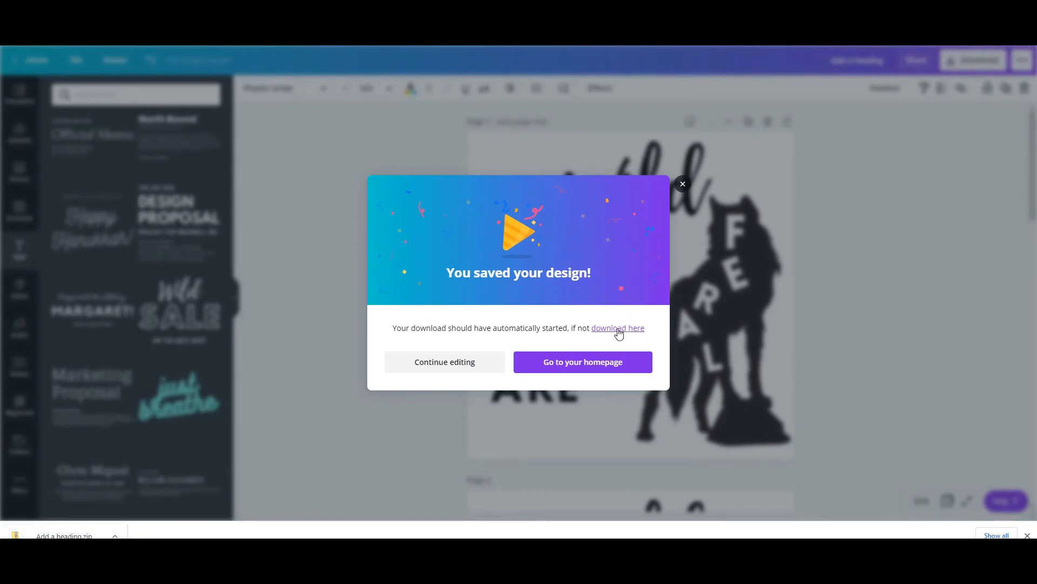
pyautogui.click(683, 184)
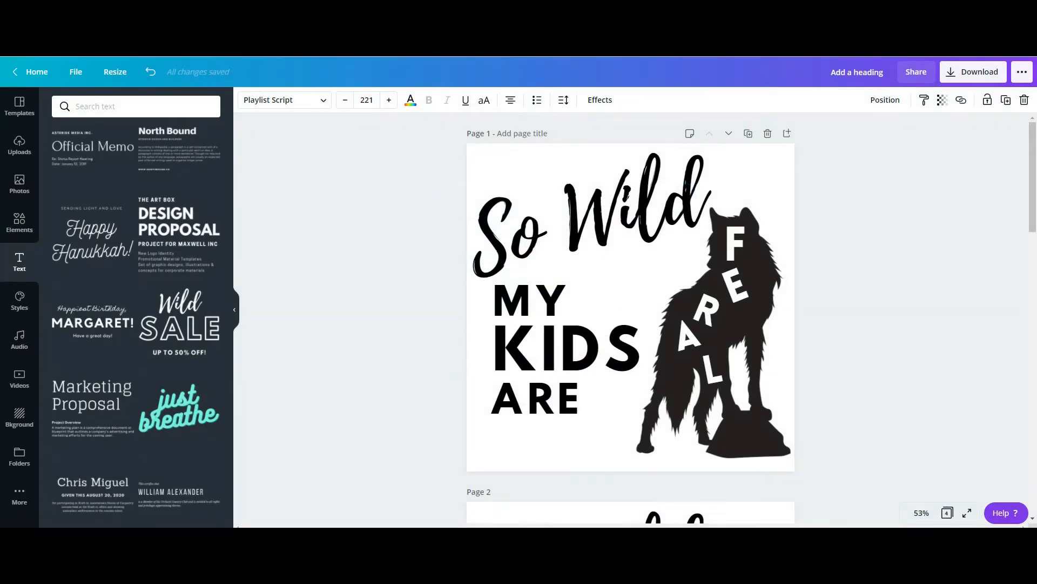
# Step: Return to the main upload page in Cricut Design Space and extract the downloaded "Add a heading" archive using File Explorer
pyautogui.click(70, 540)
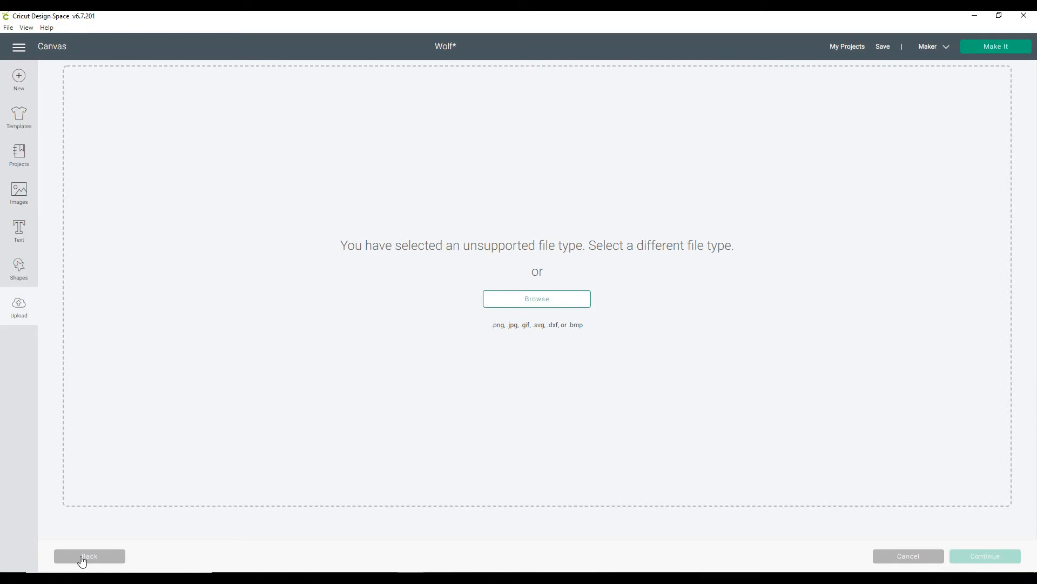
pyautogui.click(86, 558)
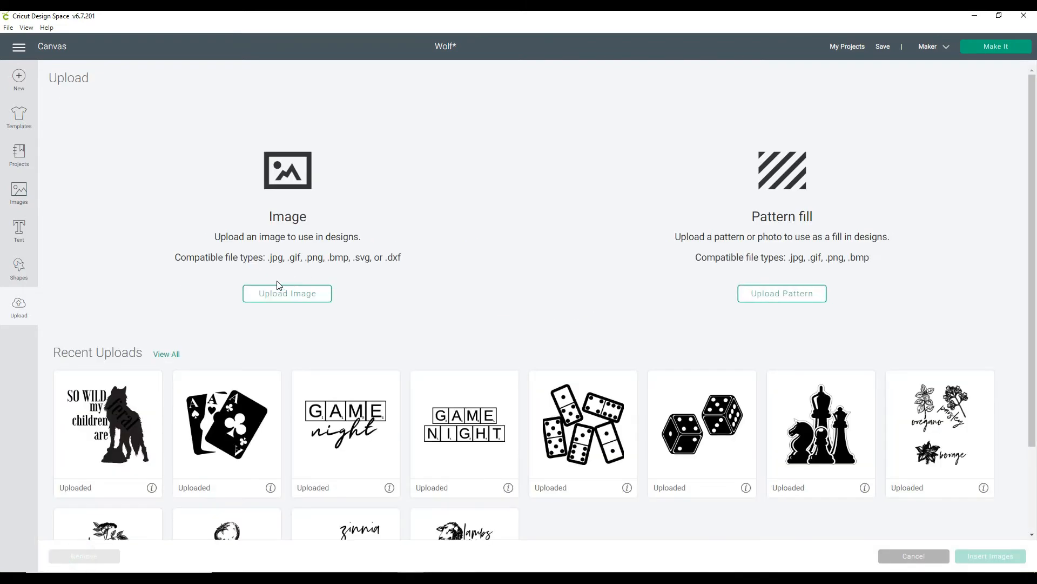
pyautogui.click(277, 579)
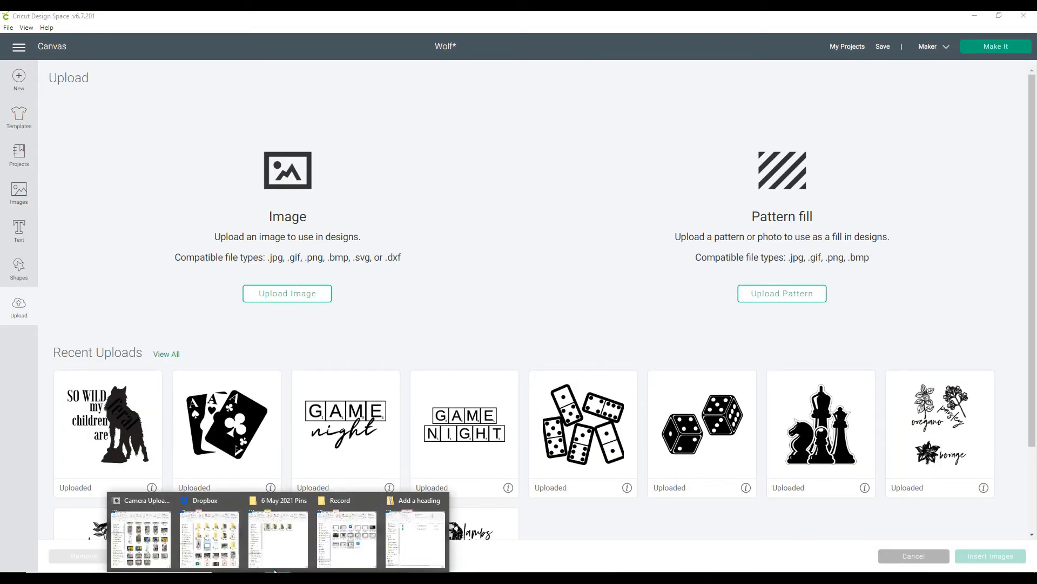
pyautogui.click(415, 507)
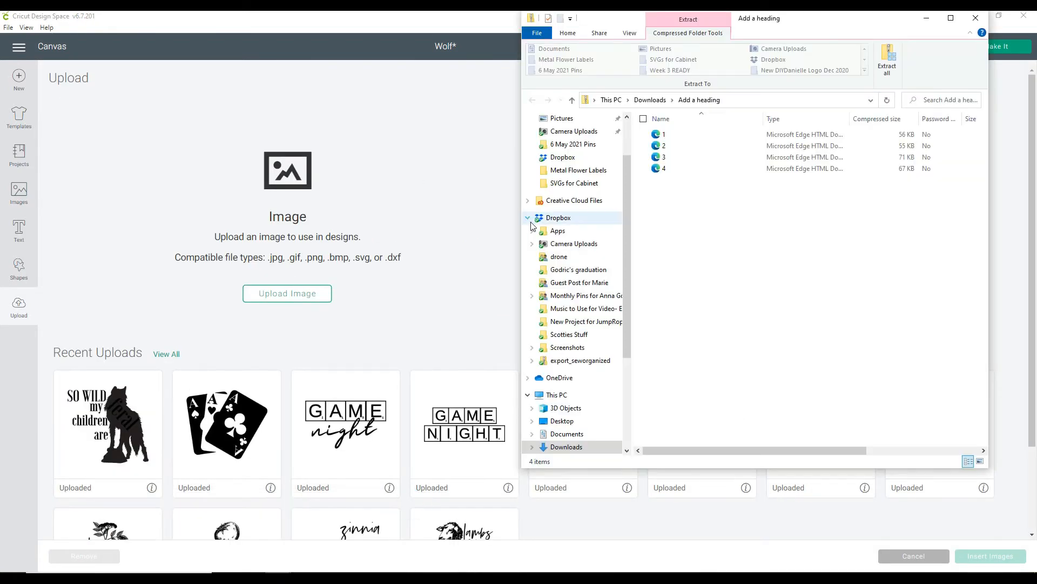
pyautogui.click(662, 104)
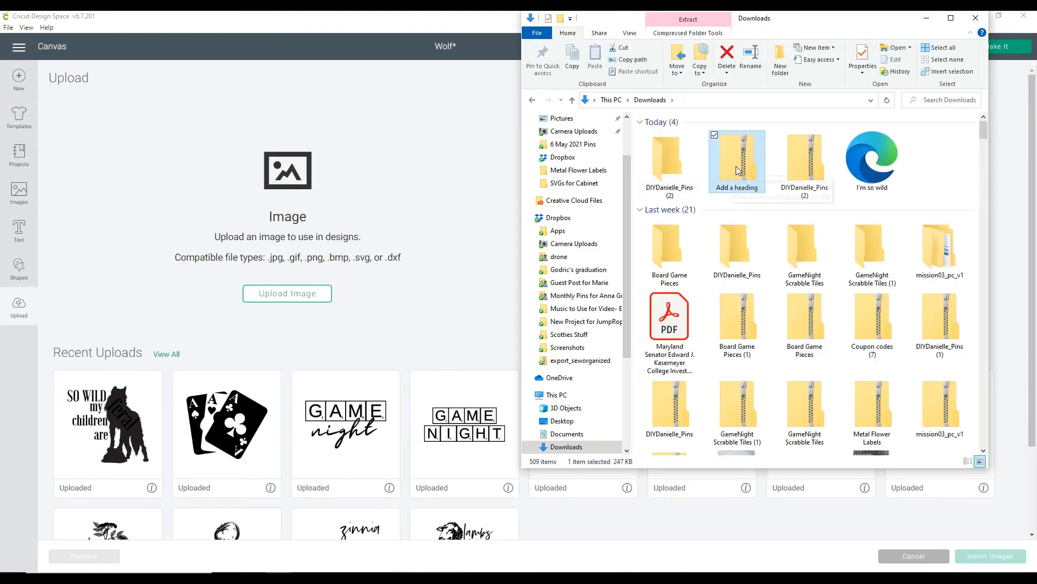
pyautogui.rightClick(741, 159)
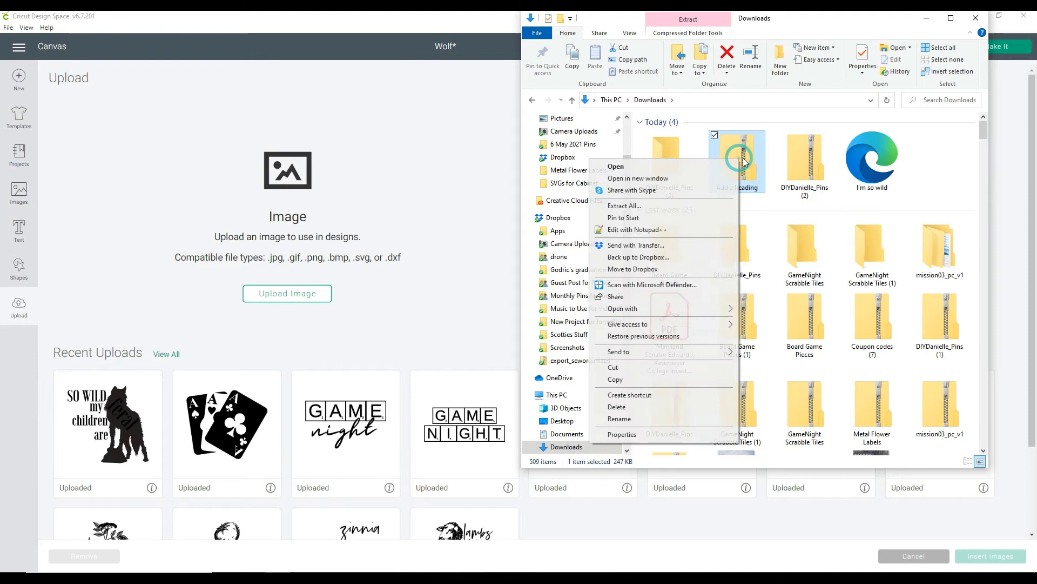
pyautogui.click(651, 206)
pyautogui.click(617, 400)
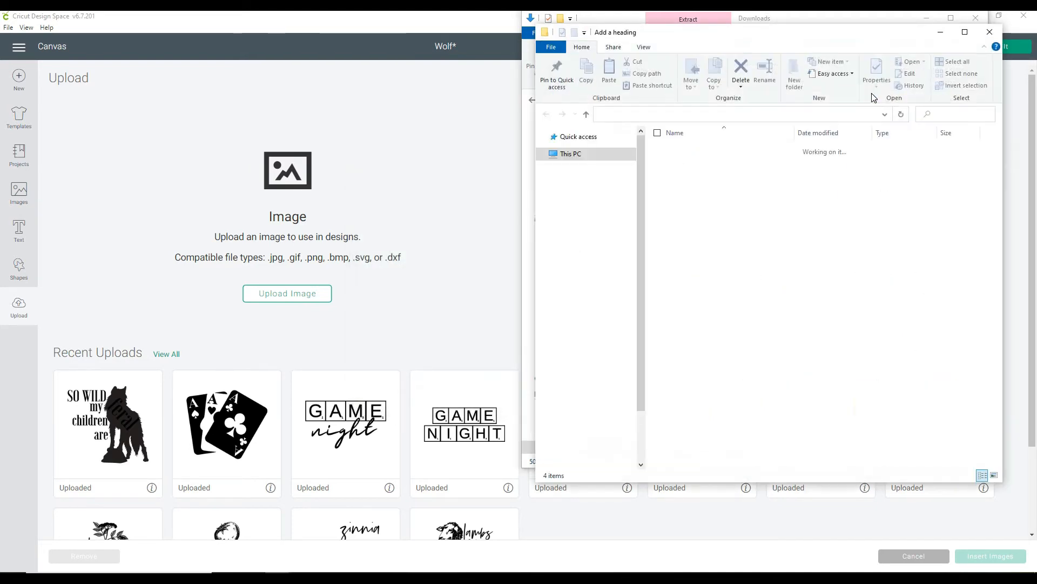
# Step: Start an image upload in Cricut Design Space and open file 4 from the extracted "Add a heading" folder
pyautogui.click(368, 124)
pyautogui.click(272, 295)
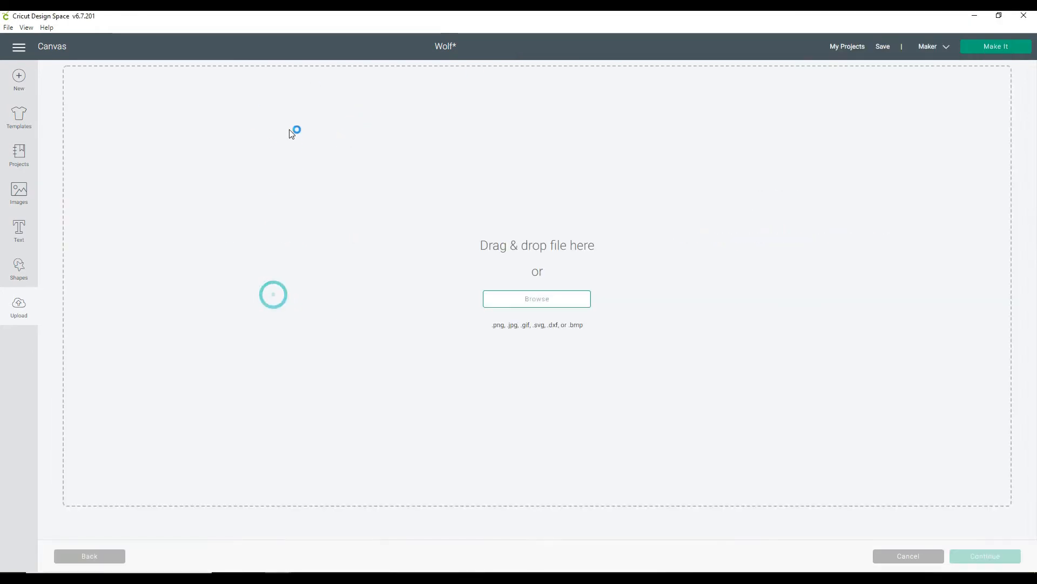
pyautogui.click(546, 300)
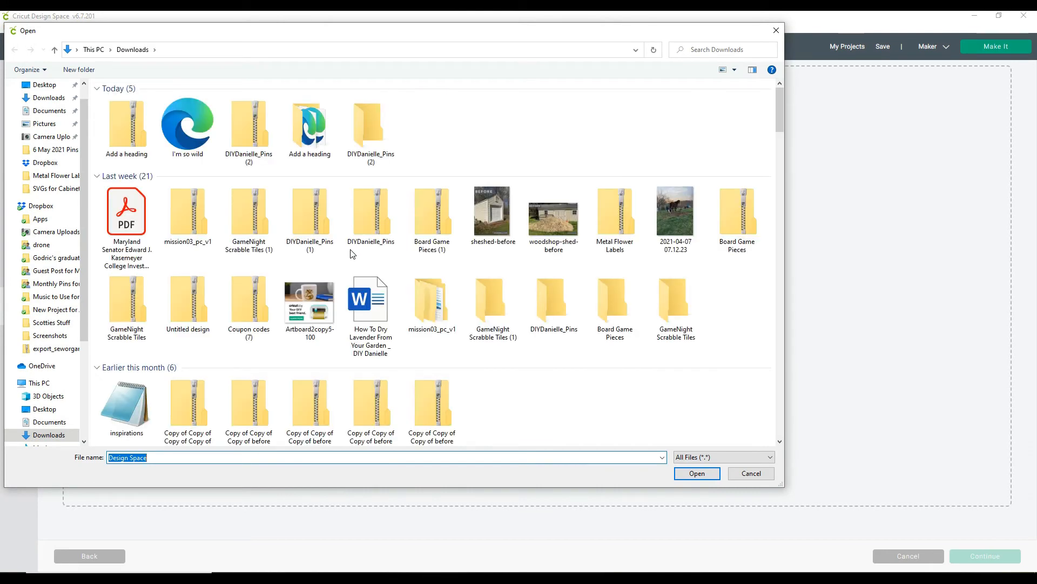
pyautogui.doubleClick(302, 121)
pyautogui.click(204, 102)
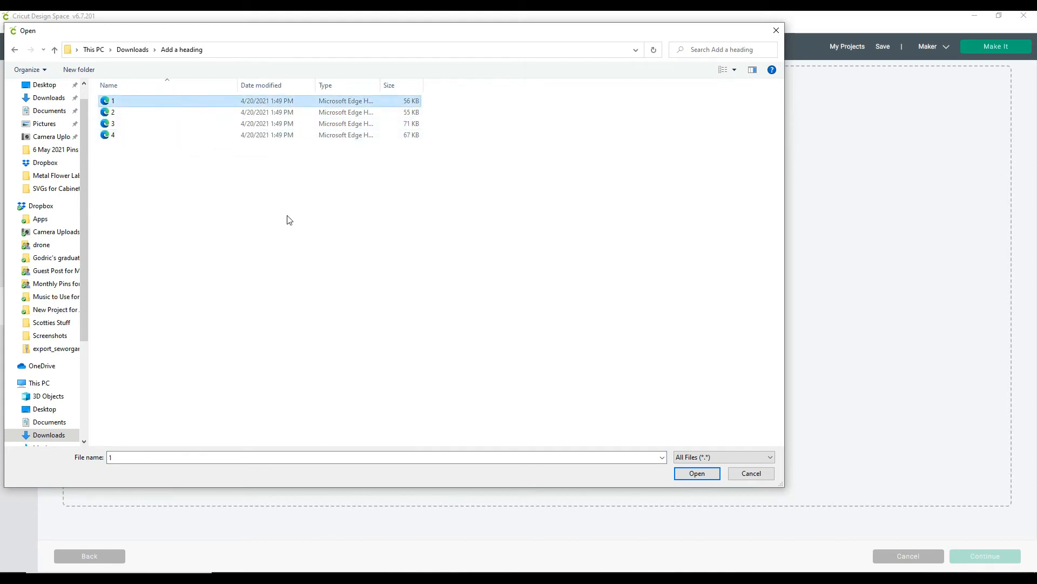
pyautogui.click(215, 135)
pyautogui.click(702, 474)
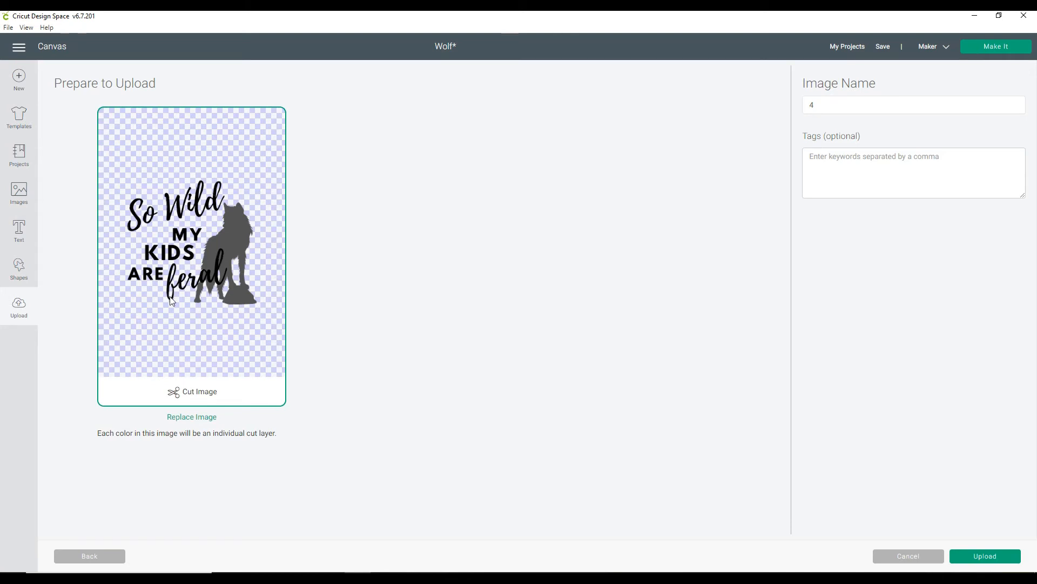
# Step: Upload the prepared cut image and insert it on the canvas, shifting it slightly right and up
pyautogui.click(989, 551)
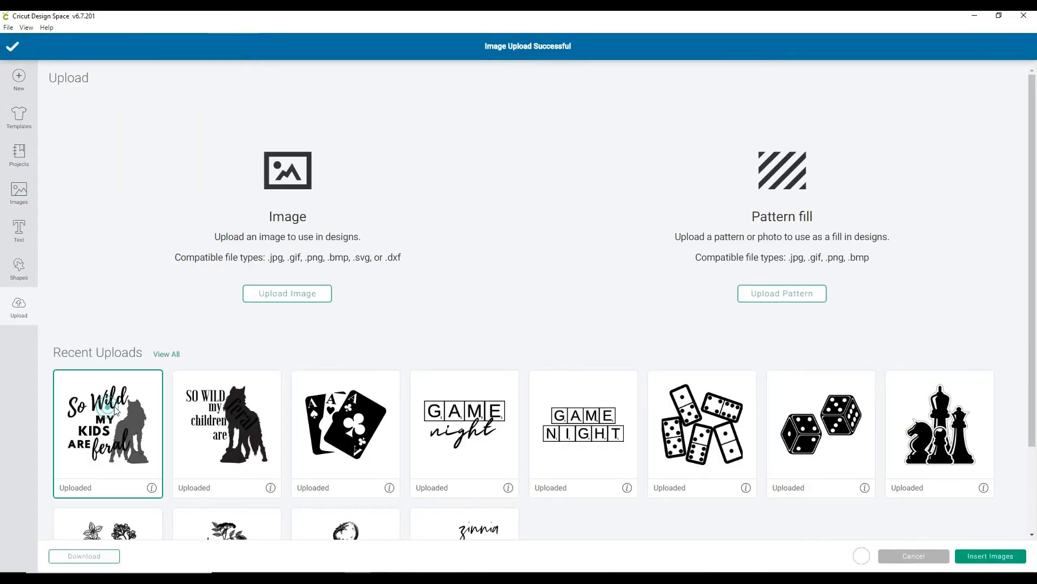
pyautogui.click(1016, 562)
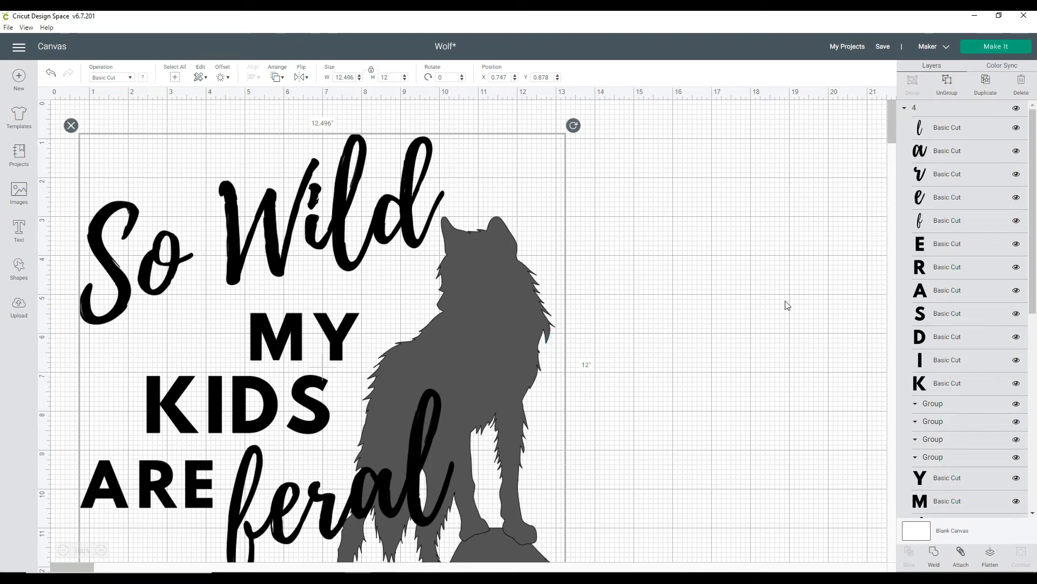
pyautogui.moveTo(481, 300); pyautogui.dragTo(508, 294)
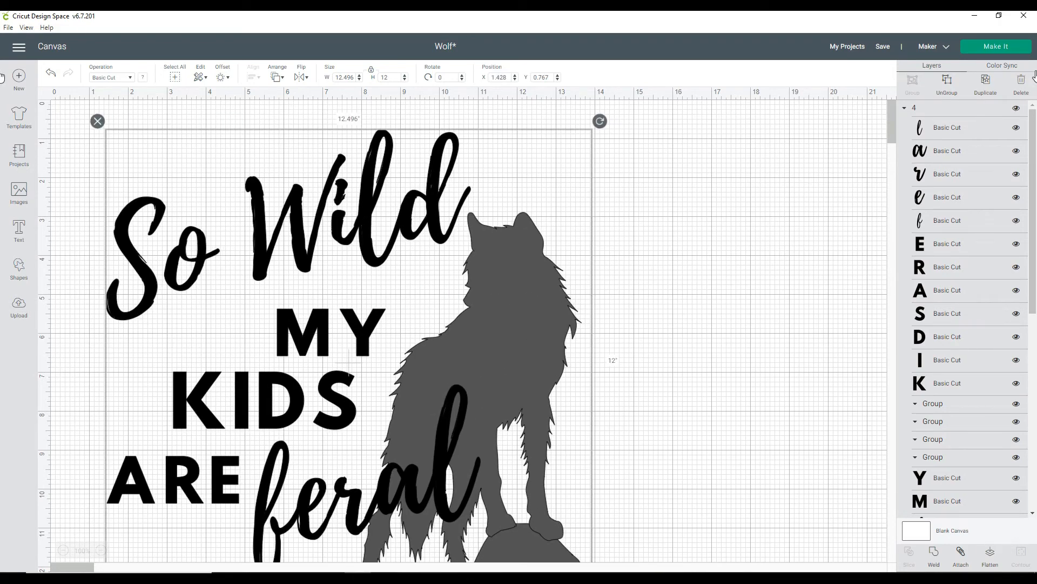
# Step: Ungroup the inserted design and weld the wolf silhouette to the rock beneath its feet
pyautogui.click(946, 81)
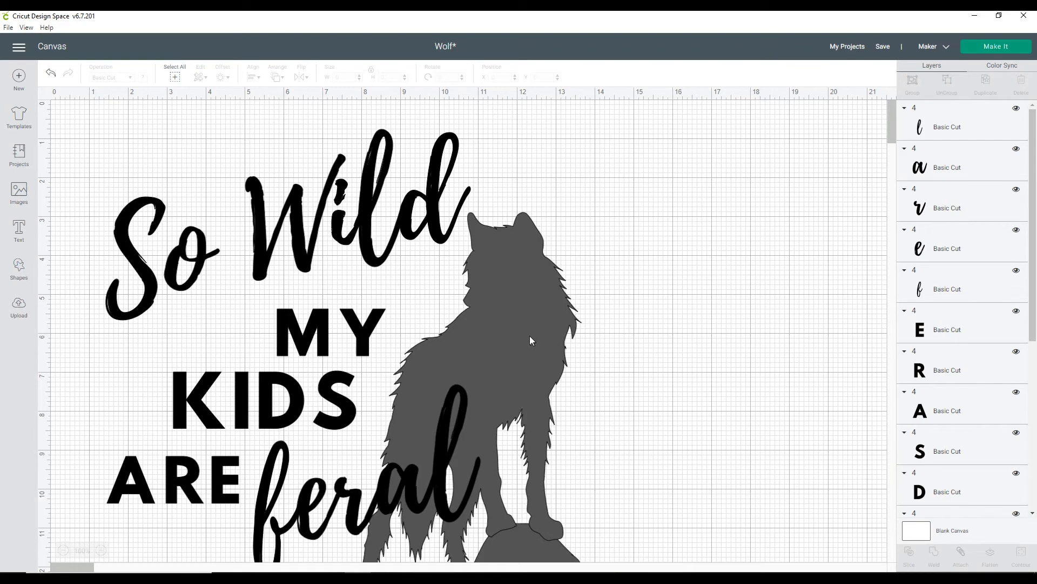
pyautogui.moveTo(537, 312); pyautogui.dragTo(750, 246)
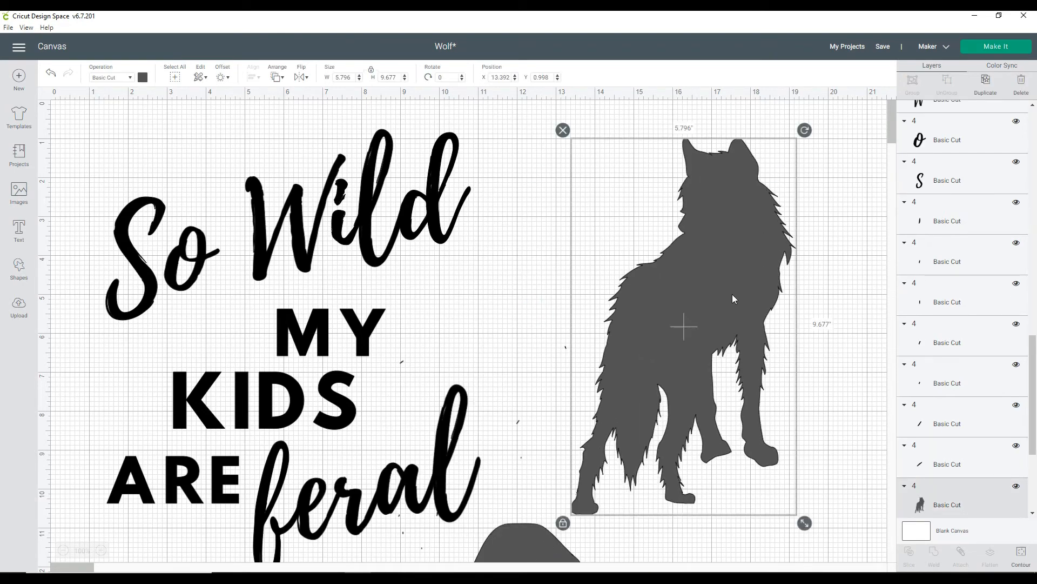
pyautogui.hotkey('ctrl', 'z')
pyautogui.scroll(-5, 701, 329)
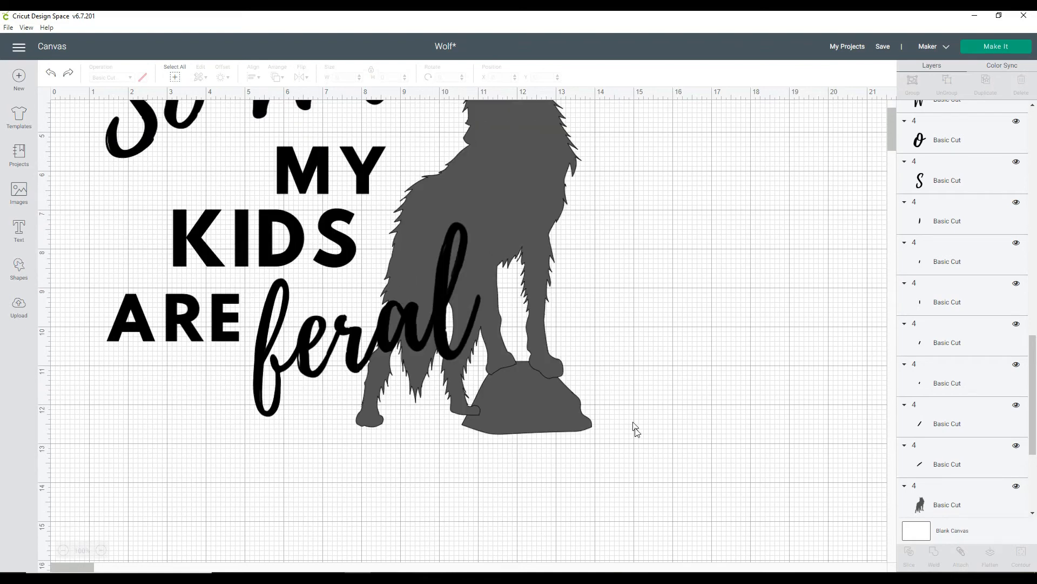
pyautogui.moveTo(559, 371); pyautogui.dragTo(628, 438)
pyautogui.moveTo(544, 342); pyautogui.dragTo(542, 348)
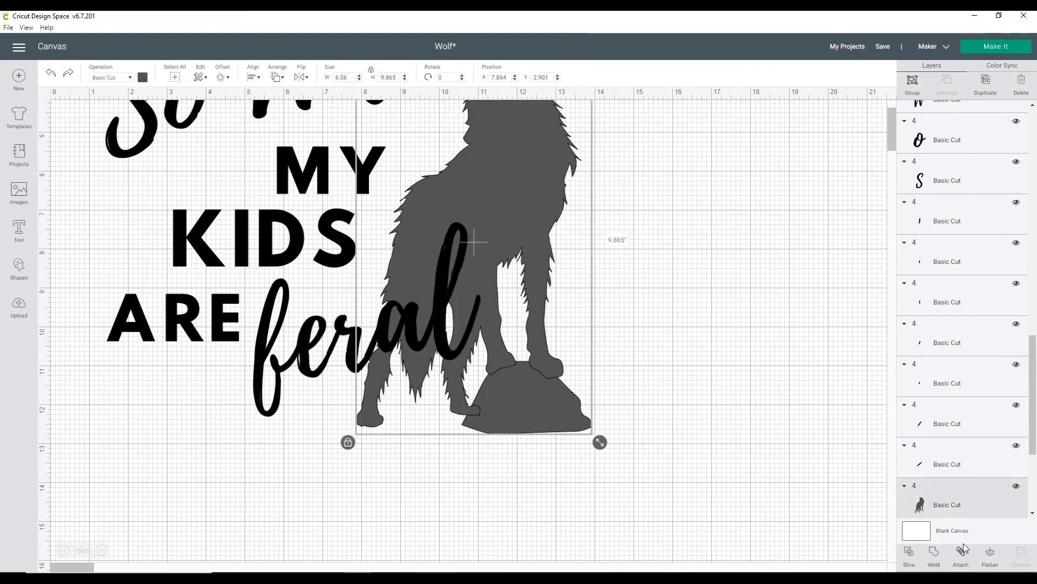
pyautogui.click(934, 556)
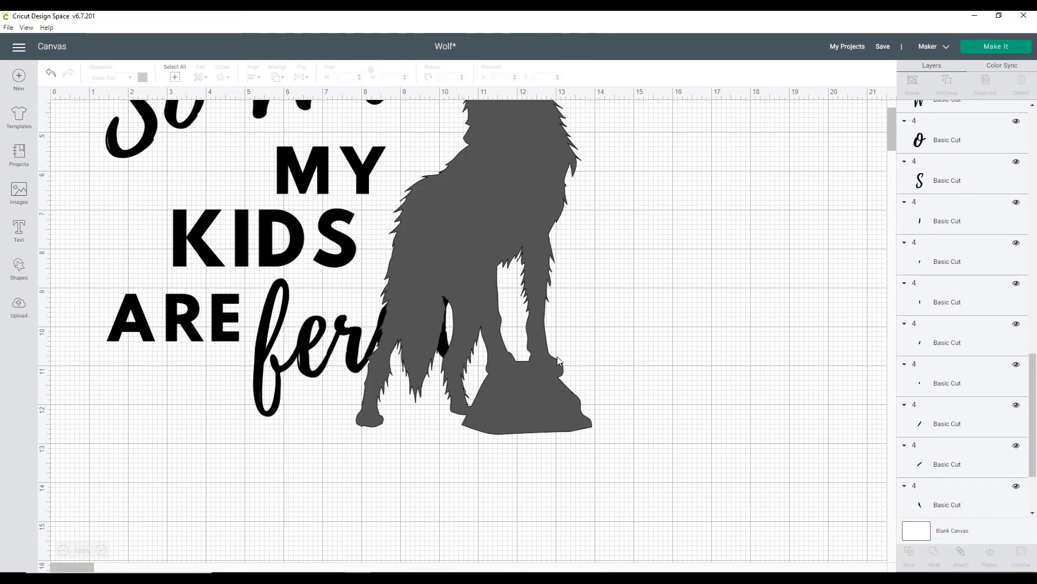
# Step: Move the welded wolf to the right, clear of the lettering, and delete the eight stray speck layers left behind
pyautogui.moveTo(543, 400); pyautogui.dragTo(783, 393)
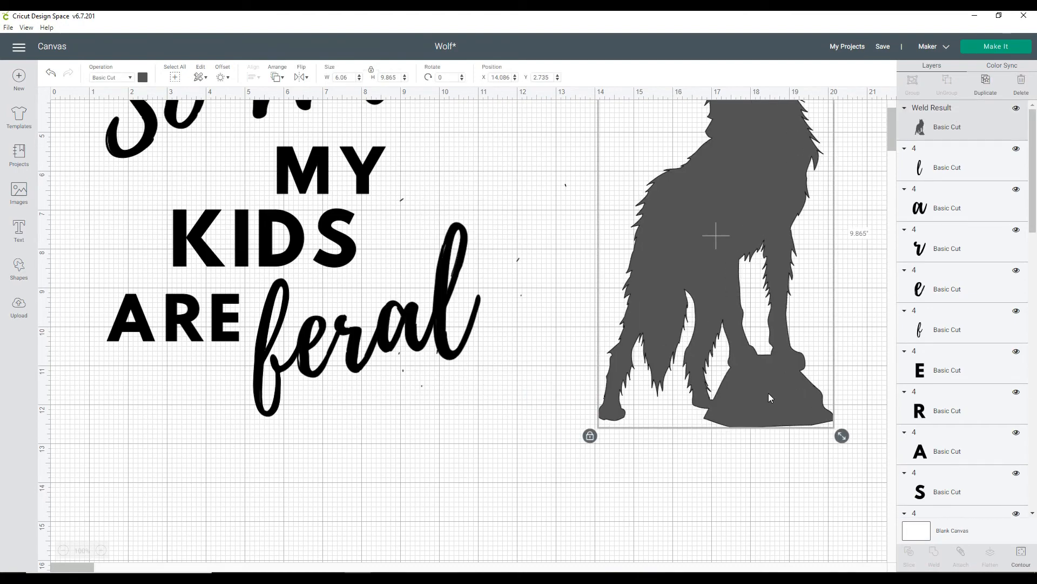
pyautogui.click(423, 384)
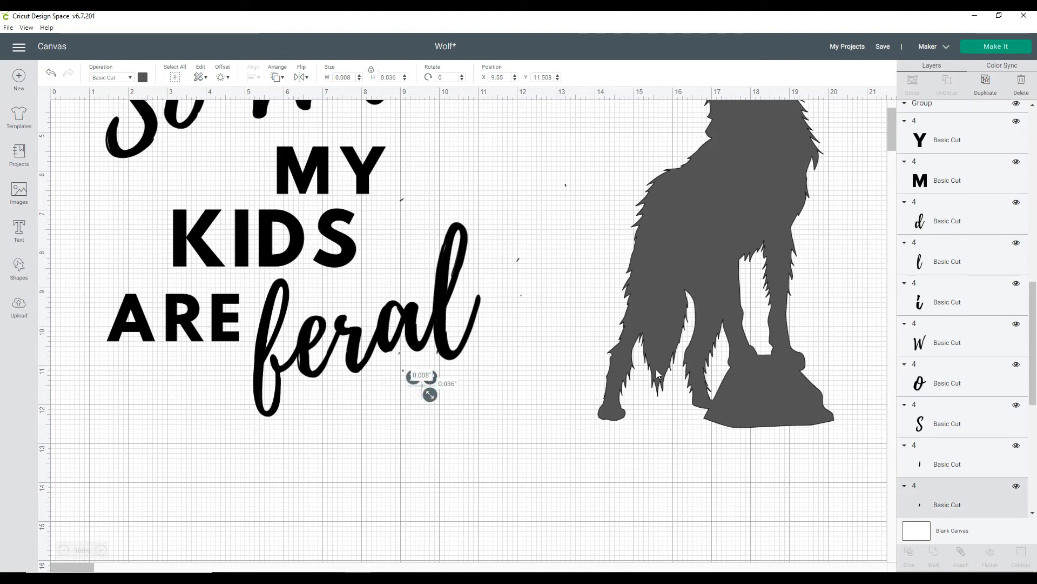
pyautogui.click(949, 458)
pyautogui.scroll(-5, 951, 458)
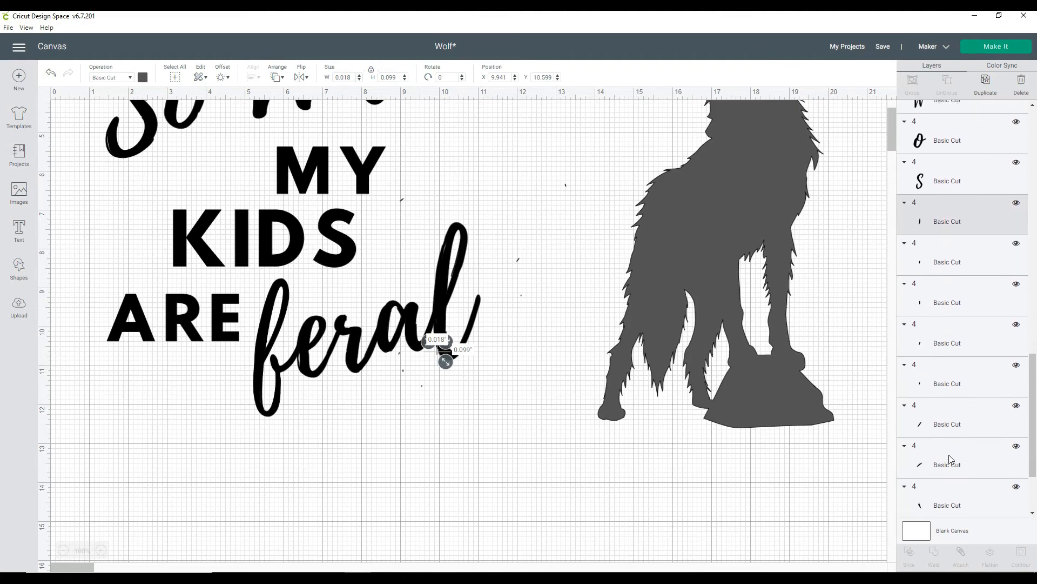
pyautogui.scroll(-3, 950, 459)
pyautogui.keyDown('shift'); pyautogui.click(949, 390); pyautogui.keyUp('shift')
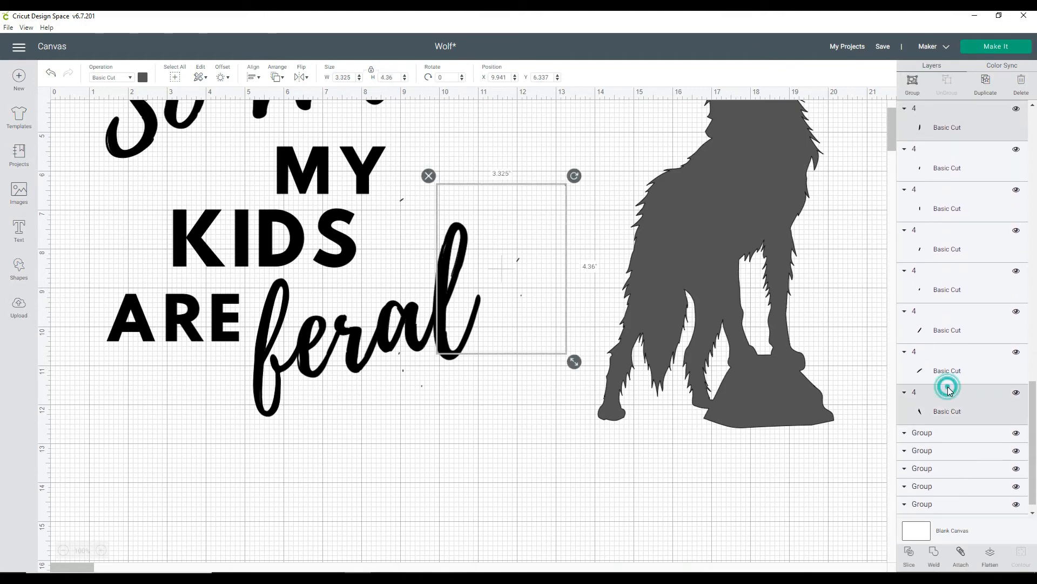
pyautogui.keyDown('shift'); pyautogui.click(935, 354); pyautogui.keyUp('shift')
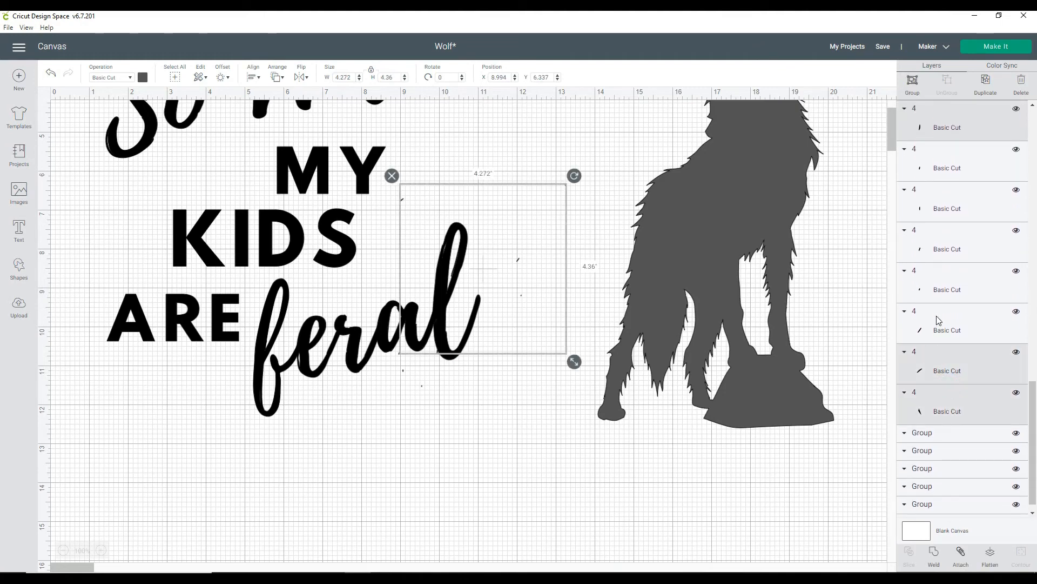
pyautogui.keyDown('shift'); pyautogui.click(941, 318); pyautogui.keyUp('shift')
pyautogui.keyDown('shift'); pyautogui.click(944, 282); pyautogui.keyUp('shift')
pyautogui.keyDown('shift'); pyautogui.click(943, 241); pyautogui.keyUp('shift')
pyautogui.keyDown('shift'); pyautogui.click(943, 200); pyautogui.keyUp('shift')
pyautogui.keyDown('shift'); pyautogui.click(943, 158); pyautogui.keyUp('shift')
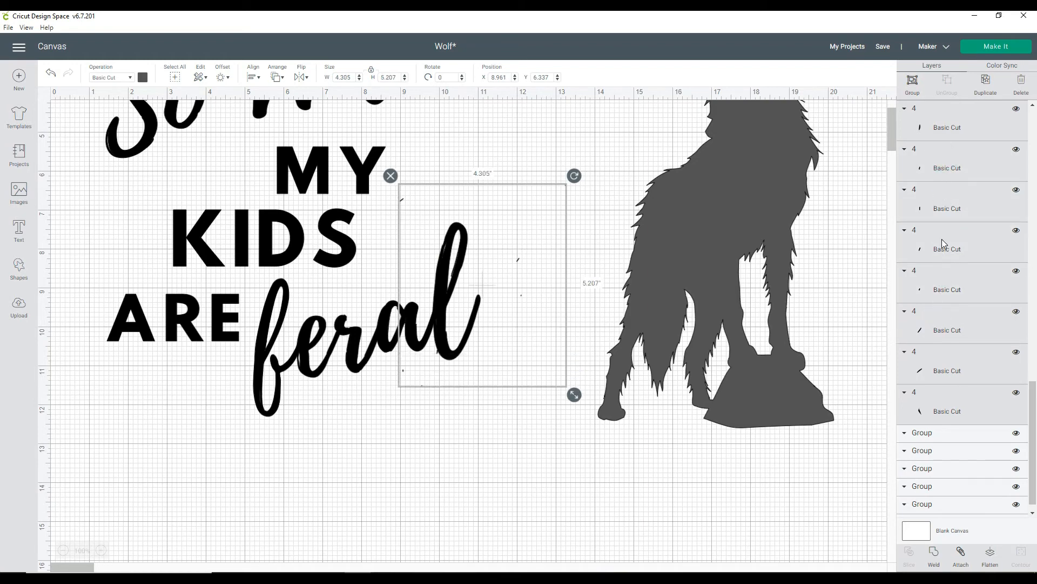
pyautogui.press('Delete')
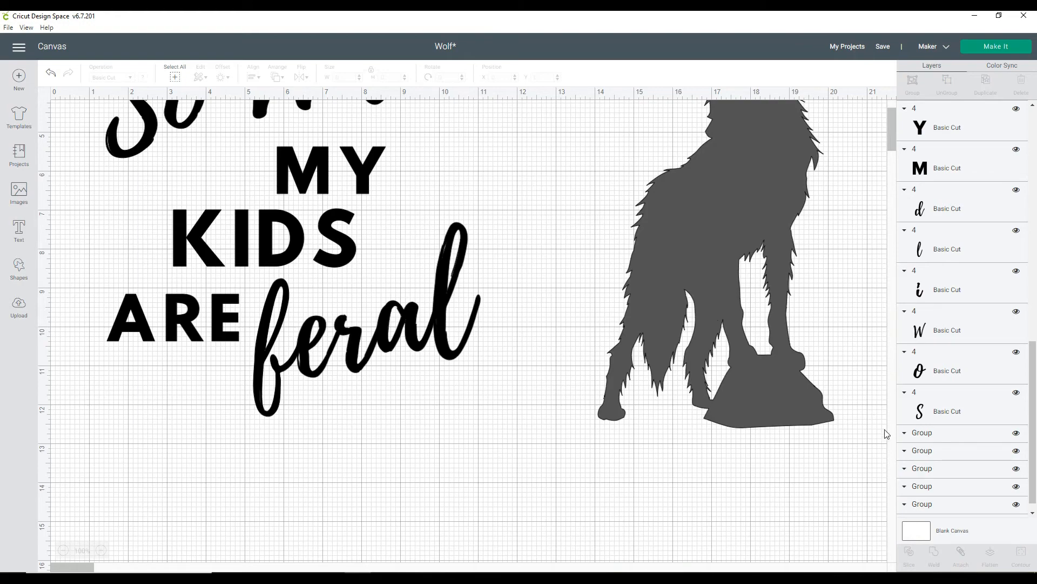
pyautogui.click(904, 434)
pyautogui.click(904, 434)
pyautogui.scroll(3, 650, 378)
pyautogui.scroll(-3, 653, 367)
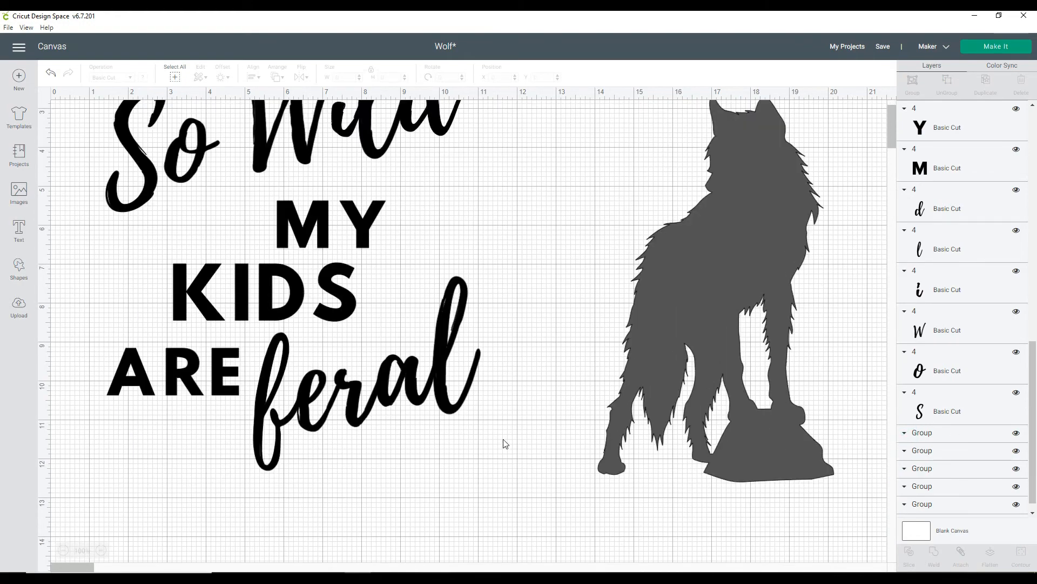
# Step: Group and attach all the lettering, and move it toward the canvas origin, to about X 0.525, Y 0.586
pyautogui.moveTo(505, 446); pyautogui.dragTo(115, 192)
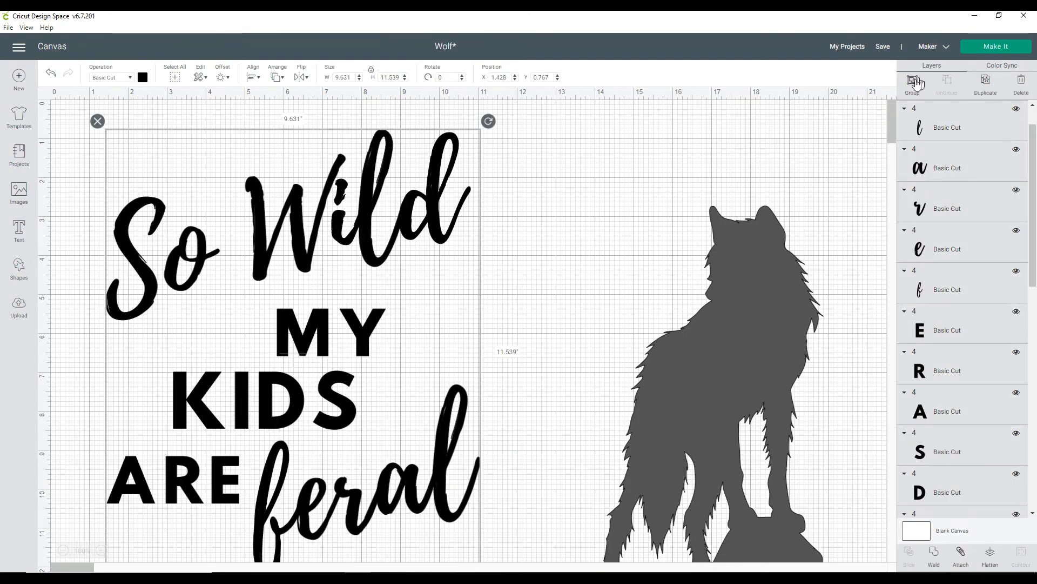
pyautogui.click(912, 81)
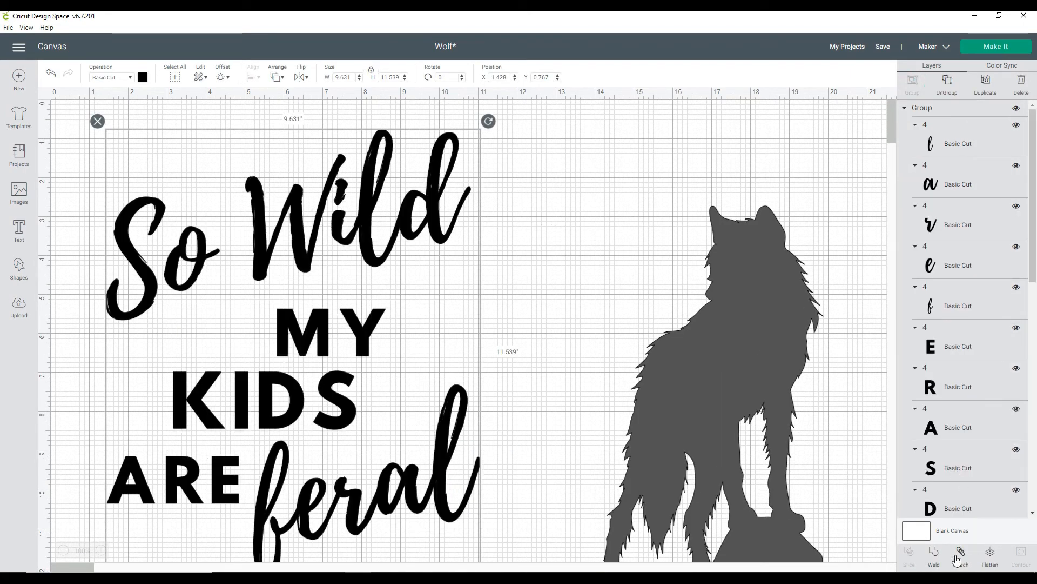
pyautogui.click(961, 555)
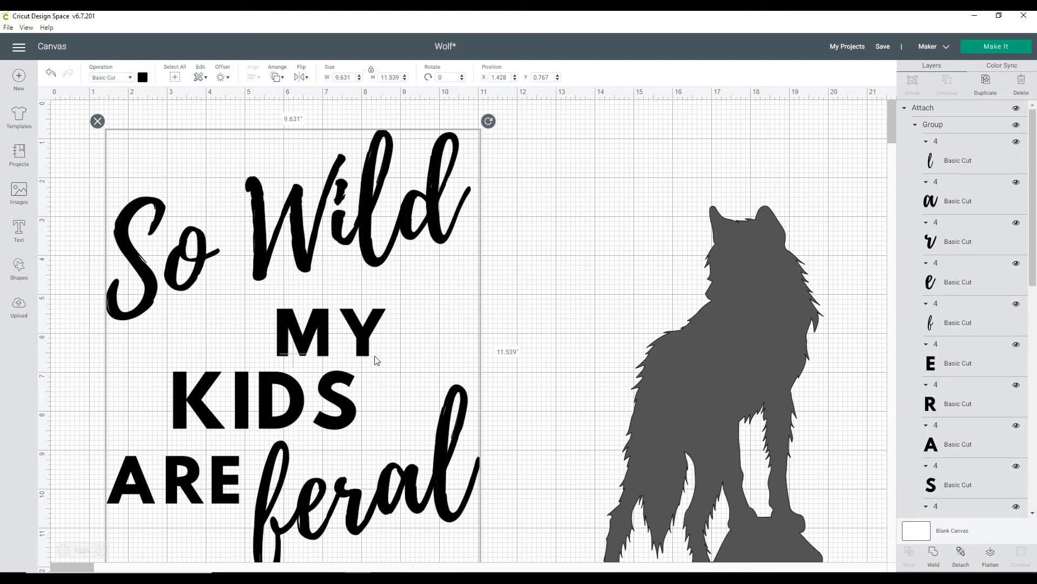
pyautogui.moveTo(377, 361); pyautogui.dragTo(331, 355)
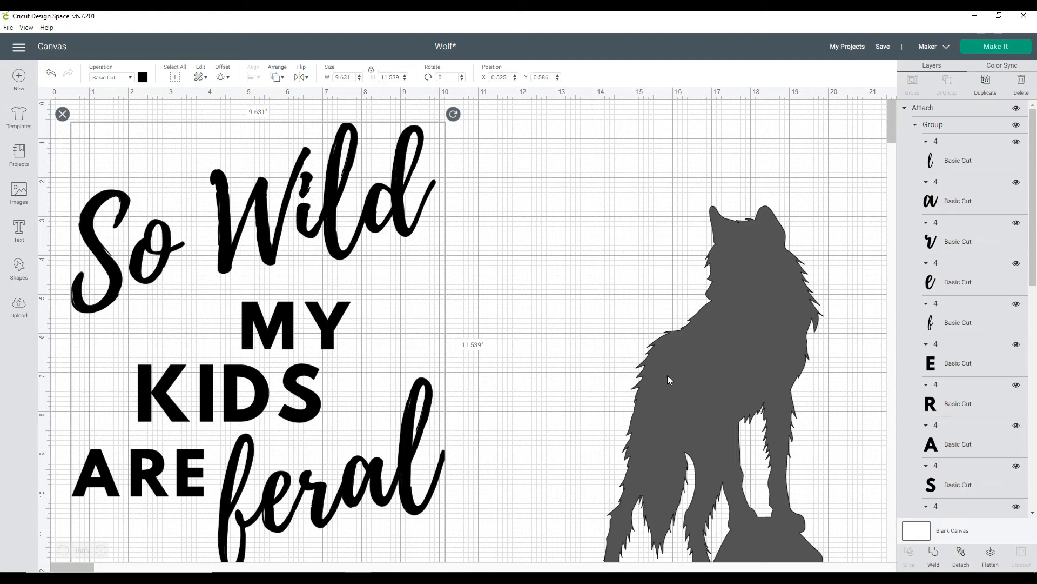
# Step: Move the wolf so it overlaps the ends of "So Wild" and "feral", at about X 7.13, Y 2.61
pyautogui.moveTo(702, 373); pyautogui.dragTo(445, 374)
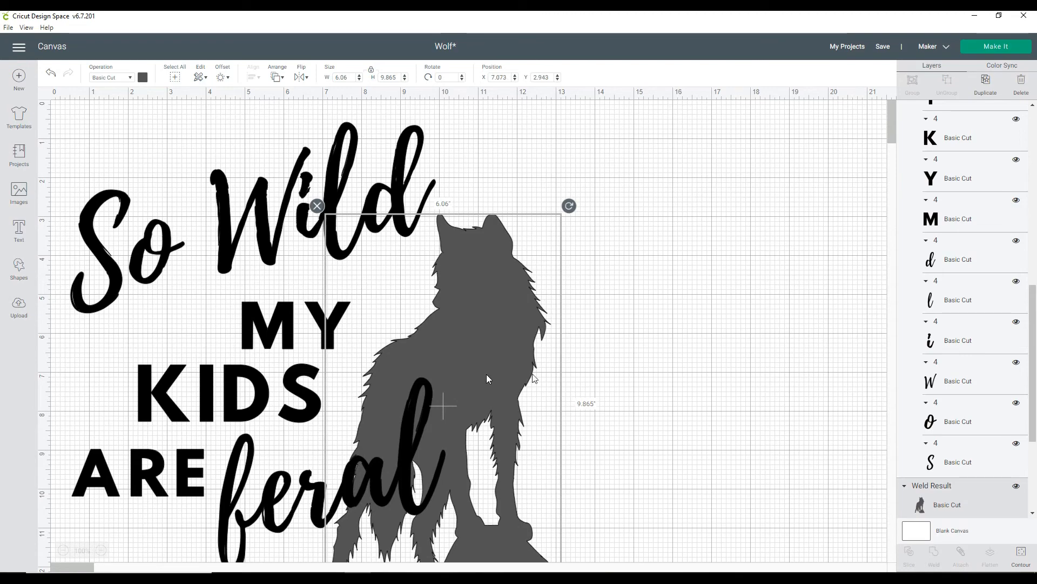
pyautogui.click(680, 367)
pyautogui.scroll(-4, 676, 373)
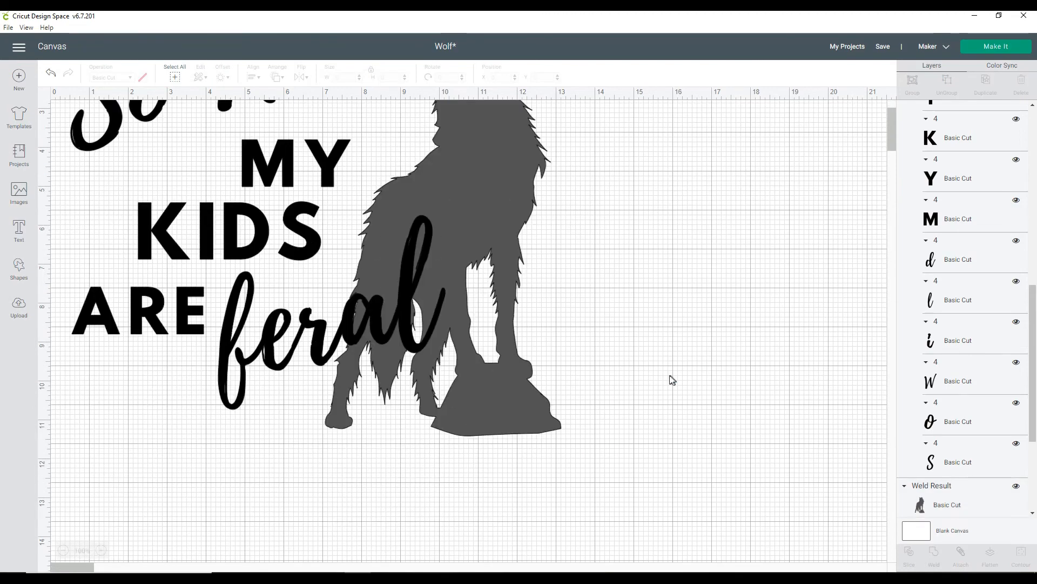
pyautogui.scroll(3, 665, 389)
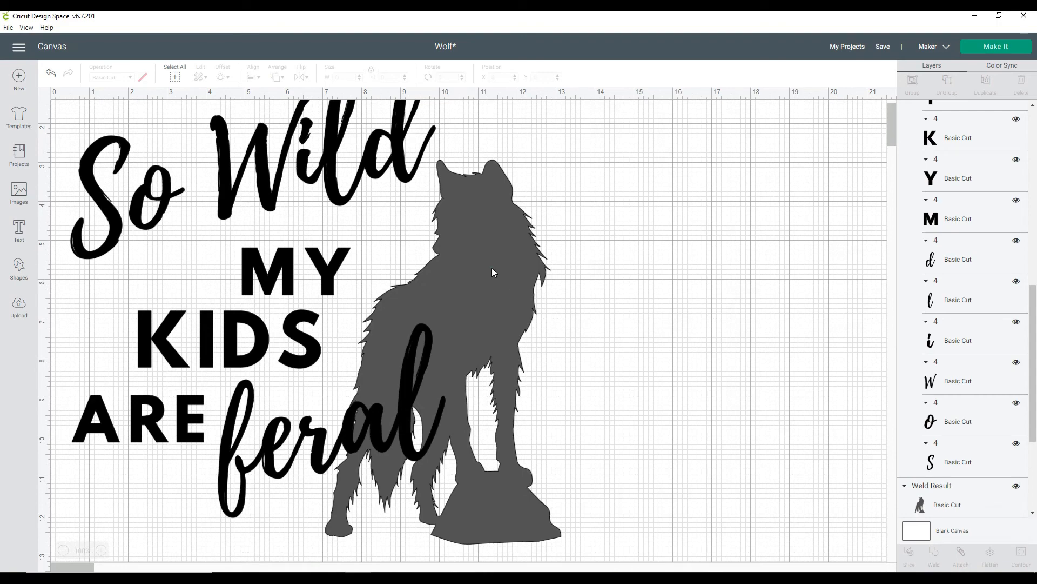
pyautogui.click(492, 272)
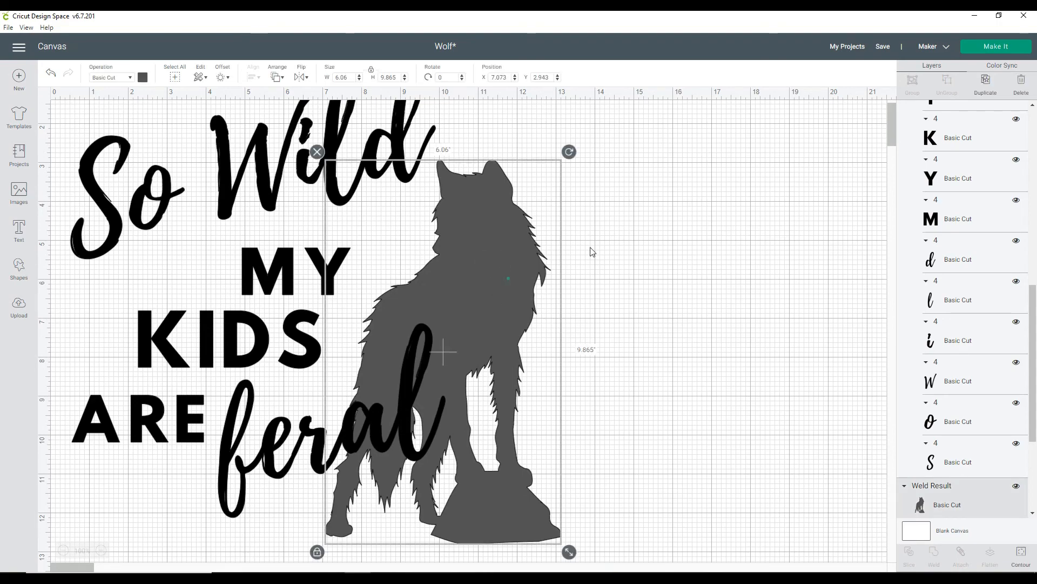
pyautogui.moveTo(508, 278)
pyautogui.mouseDown()
pyautogui.moveTo(661, 225)
pyautogui.moveTo(514, 267)
pyautogui.mouseUp()
pyautogui.click(249, 210)
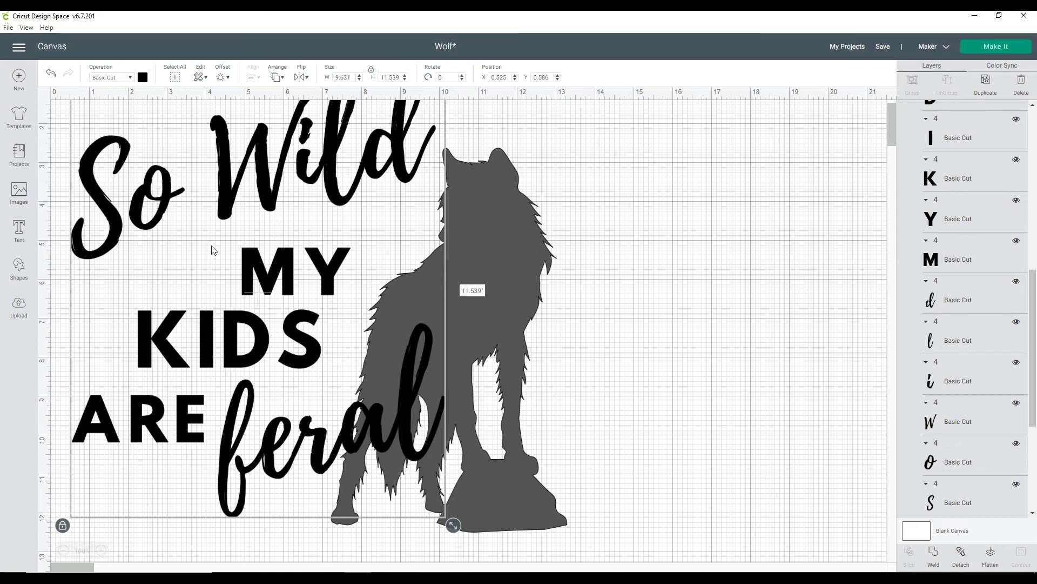
pyautogui.click(504, 245)
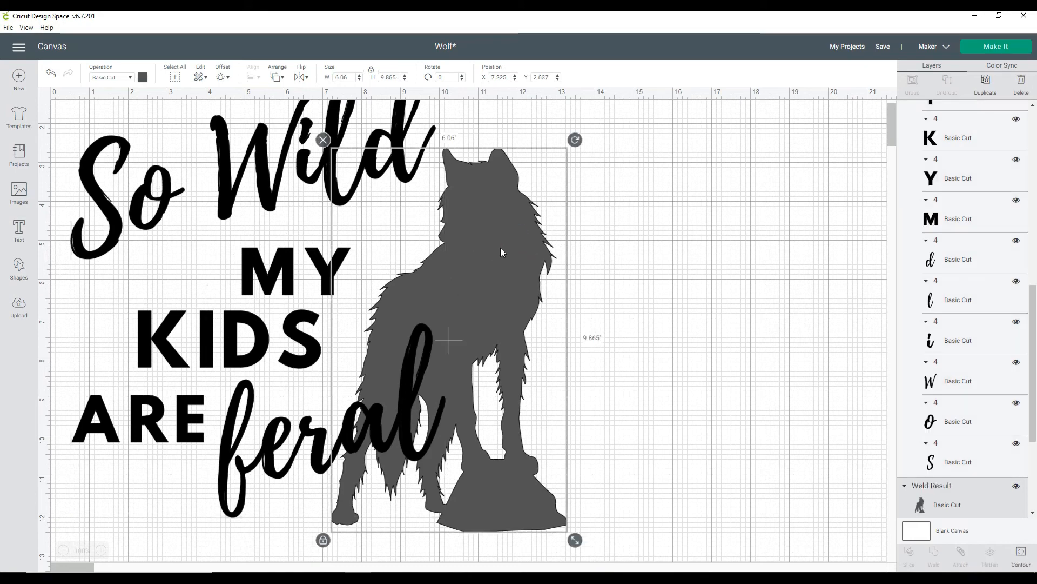
pyautogui.moveTo(505, 241)
pyautogui.mouseDown()
pyautogui.moveTo(519, 238)
pyautogui.moveTo(501, 248)
pyautogui.mouseUp()
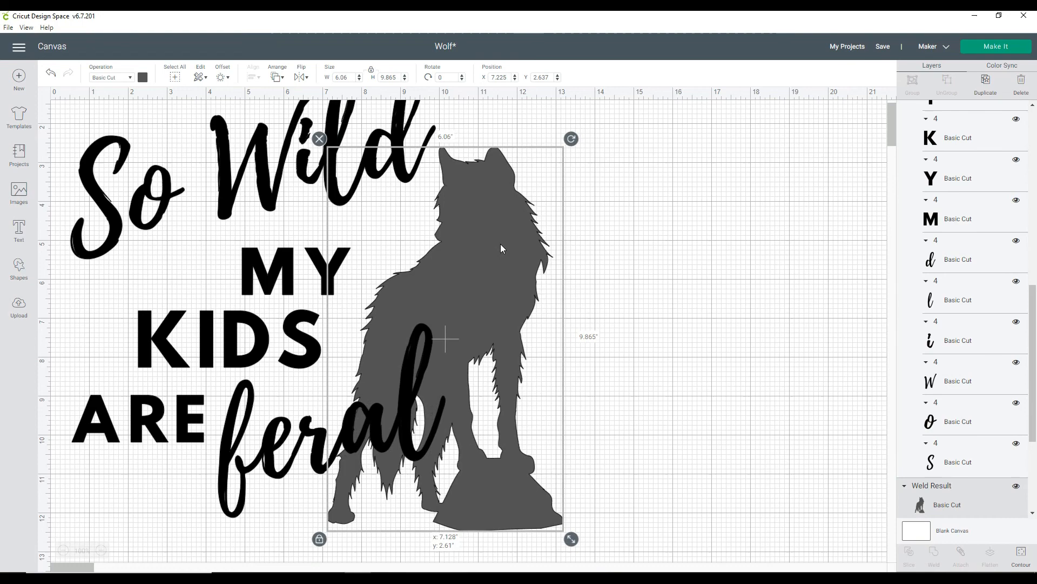
pyautogui.click(642, 271)
# Step: Select the wolf and lettering together and set their overall width to 11.5 inches
pyautogui.moveTo(659, 493); pyautogui.dragTo(93, 171)
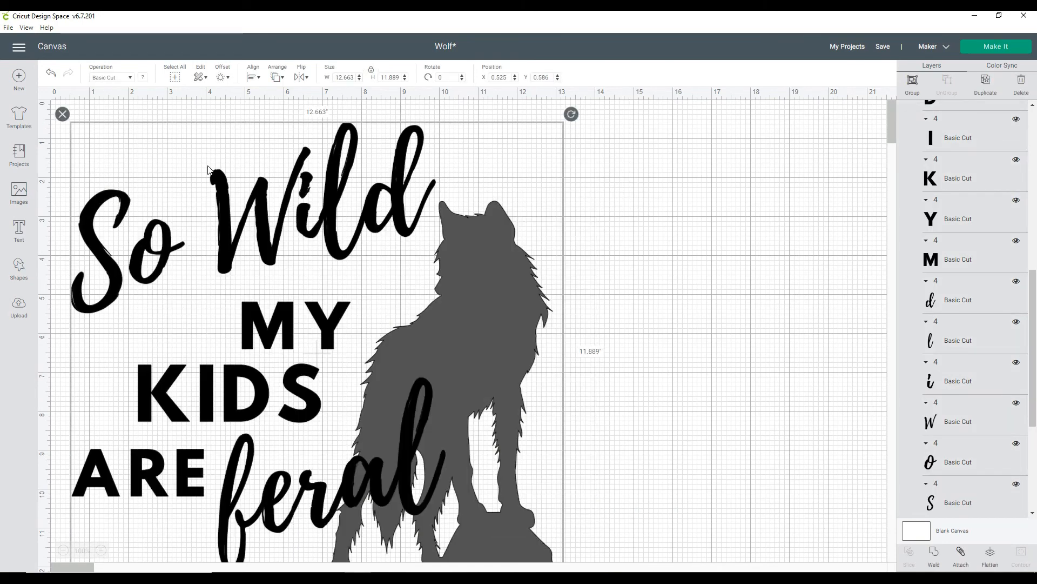
pyautogui.click(350, 76)
pyautogui.write('11.5')
pyautogui.press('Return')
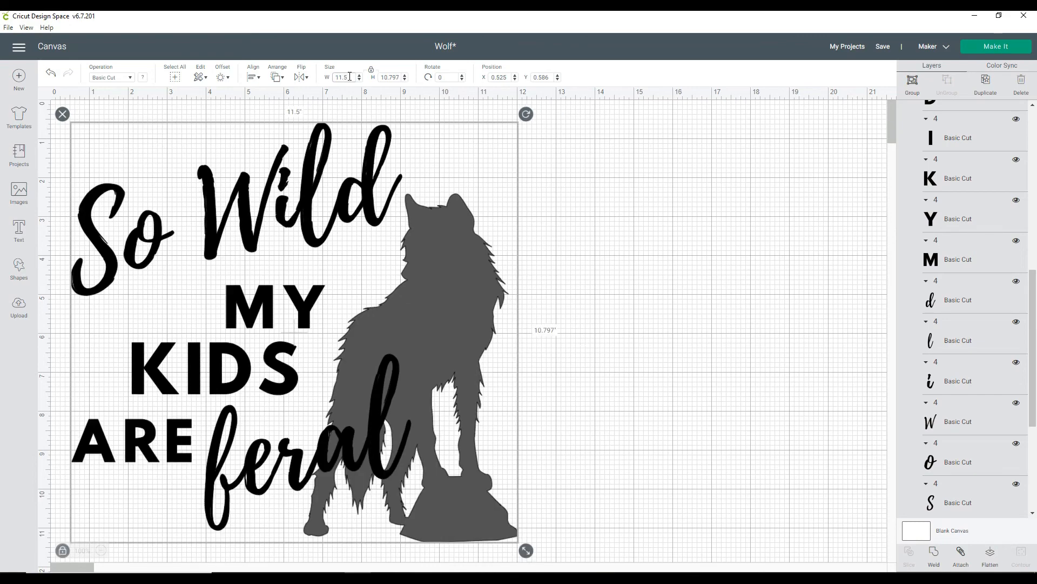
pyautogui.click(638, 270)
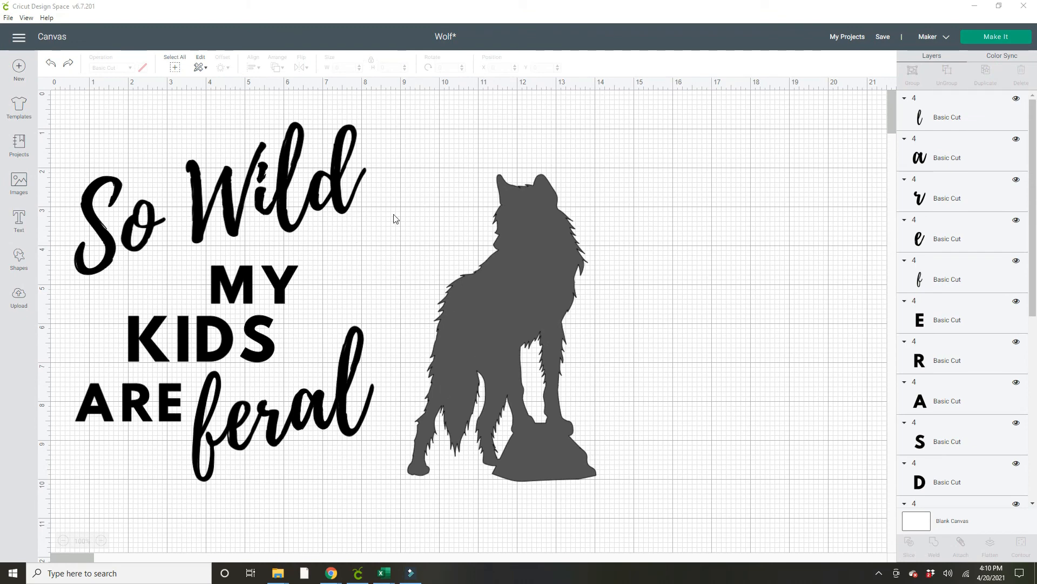
# Step: Weld the script letters of "So Wild" into one shape and those of "feral" into another
pyautogui.moveTo(390, 218); pyautogui.dragTo(75, 132)
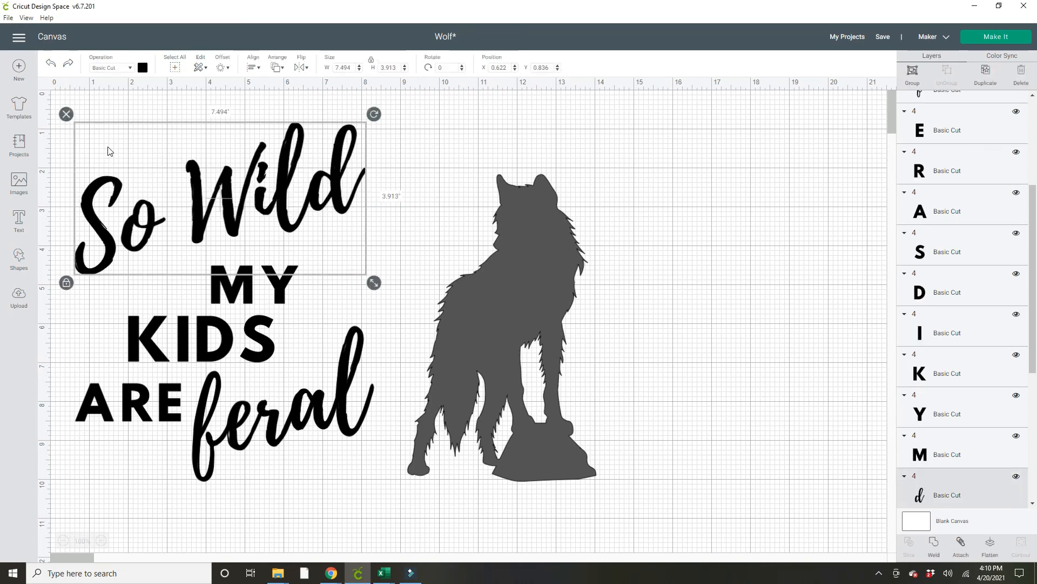
pyautogui.click(935, 546)
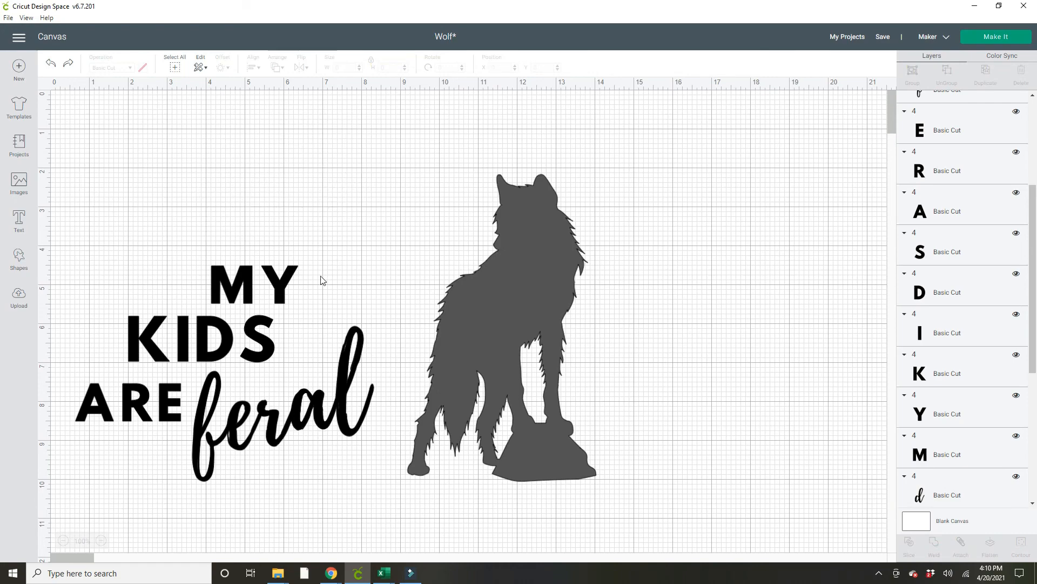
pyautogui.moveTo(361, 483); pyautogui.dragTo(201, 403)
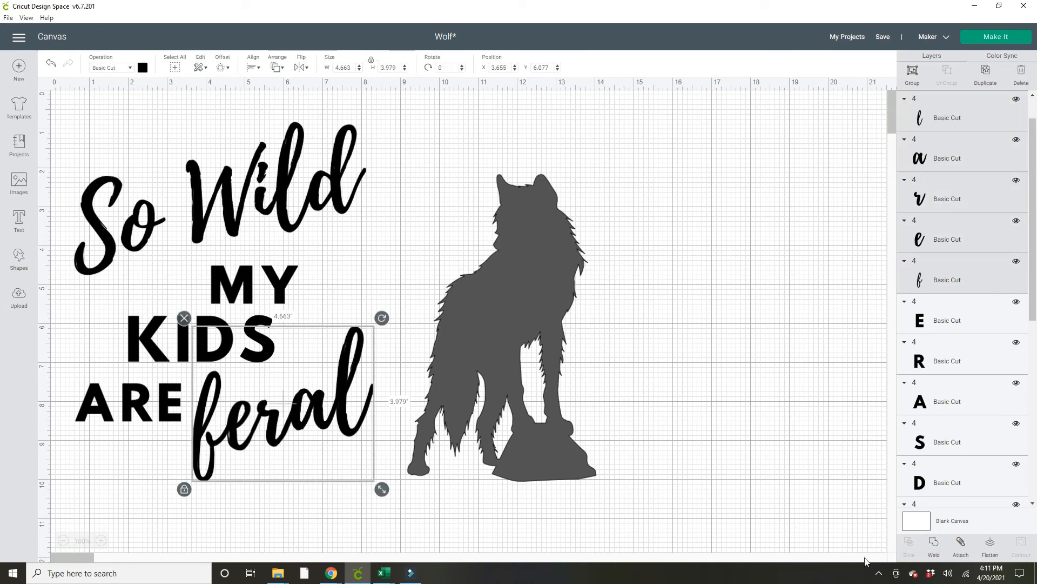
pyautogui.click(934, 545)
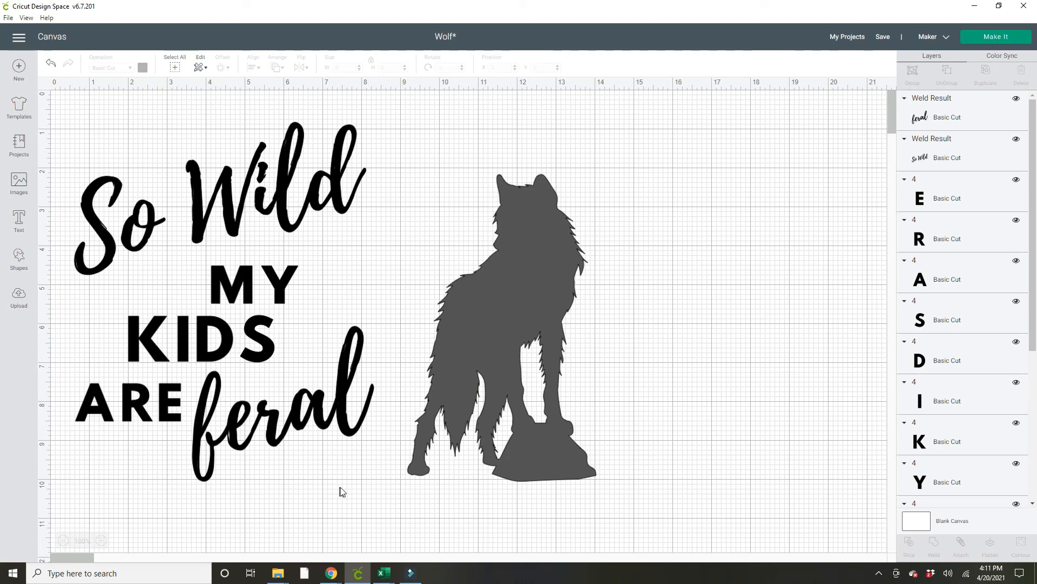
pyautogui.moveTo(362, 485); pyautogui.dragTo(132, 264)
pyautogui.moveTo(214, 385); pyautogui.dragTo(250, 470)
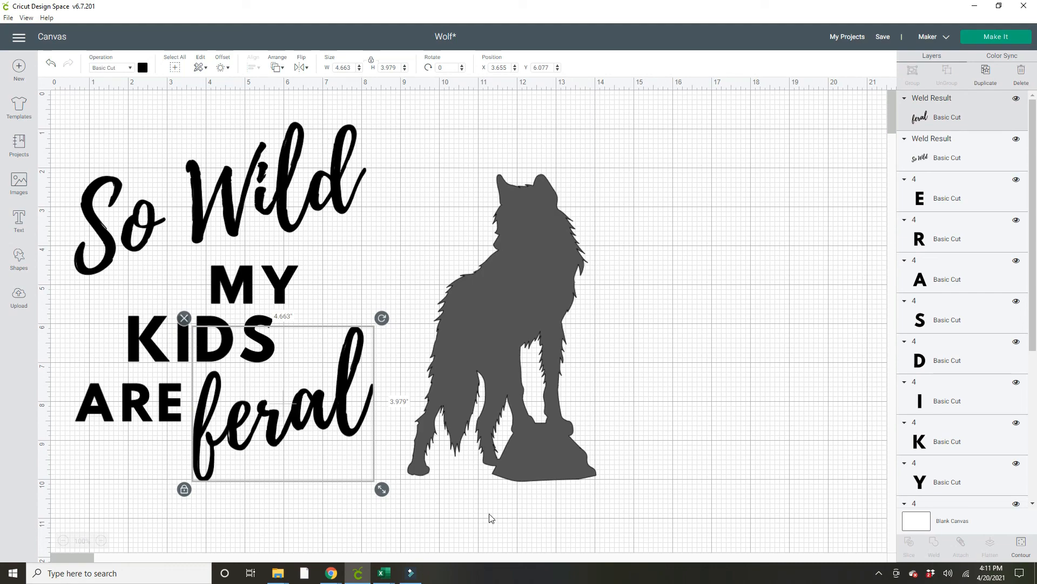
pyautogui.click(409, 574)
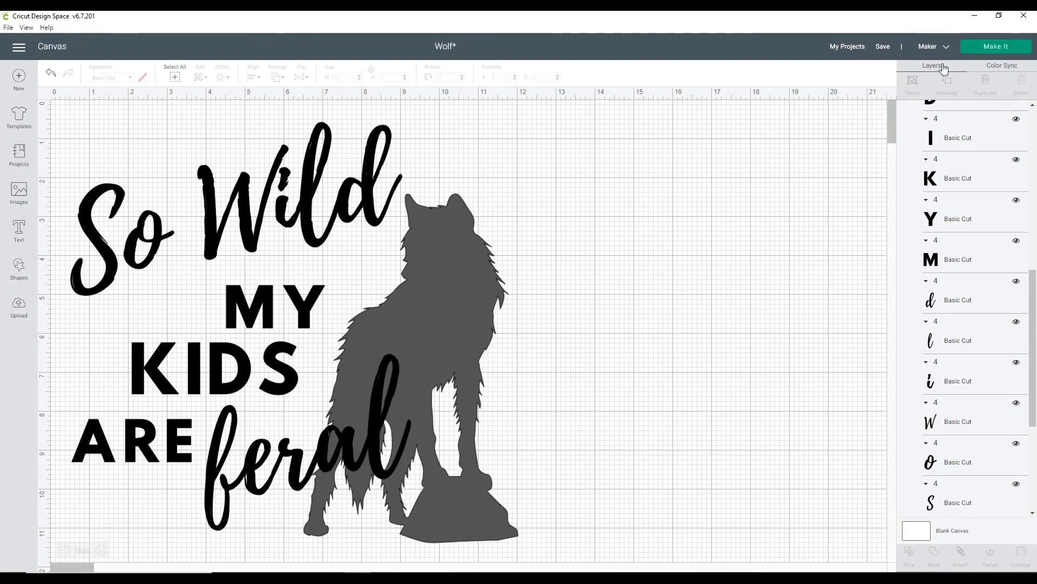
# Step: Send the project to mat preparation, turn on Mirror for both the wolf and lettering mats, and continue to machine setup
pyautogui.click(995, 47)
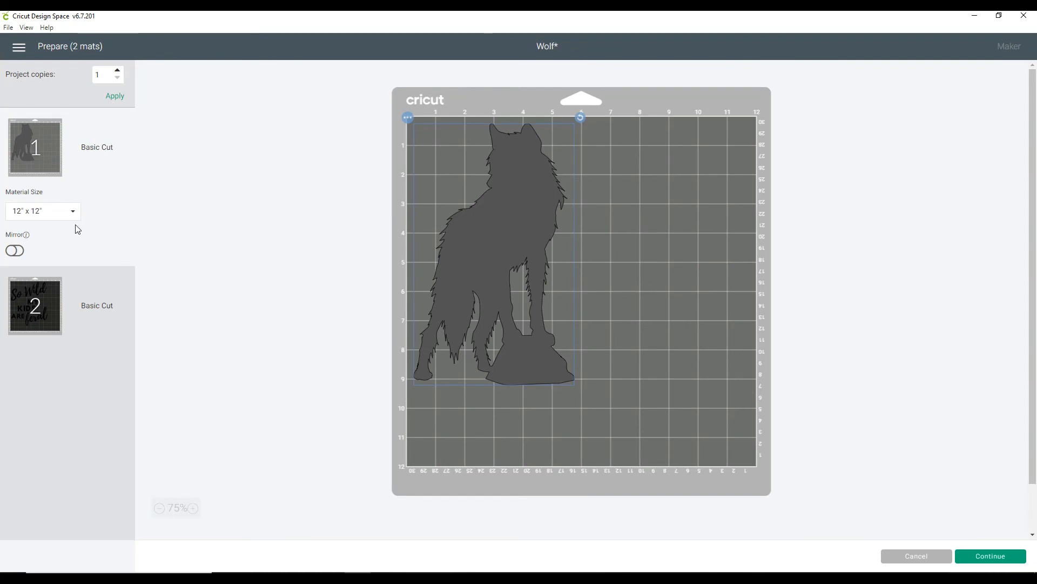
pyautogui.click(15, 251)
pyautogui.click(90, 304)
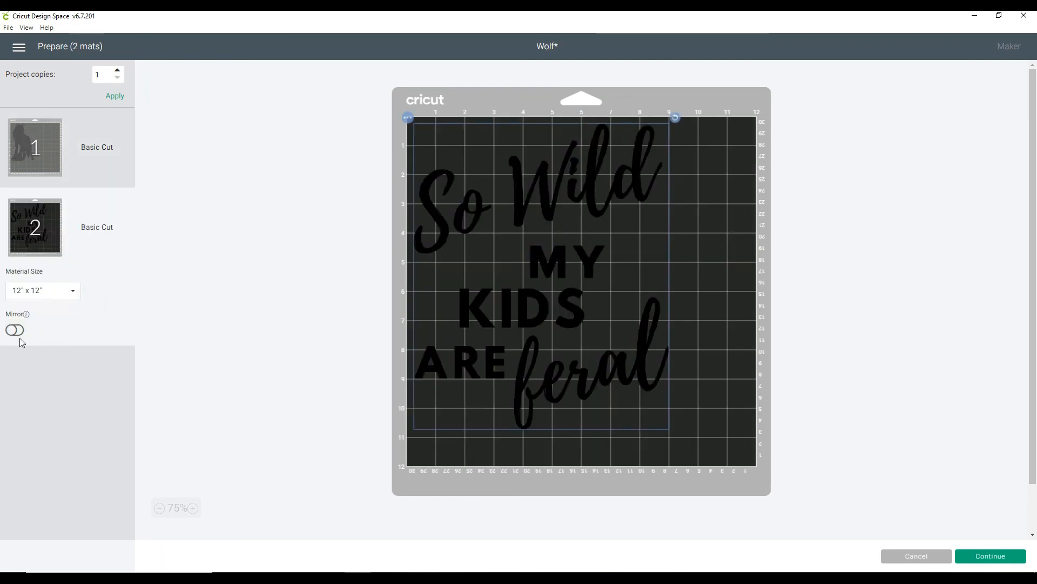
pyautogui.click(12, 331)
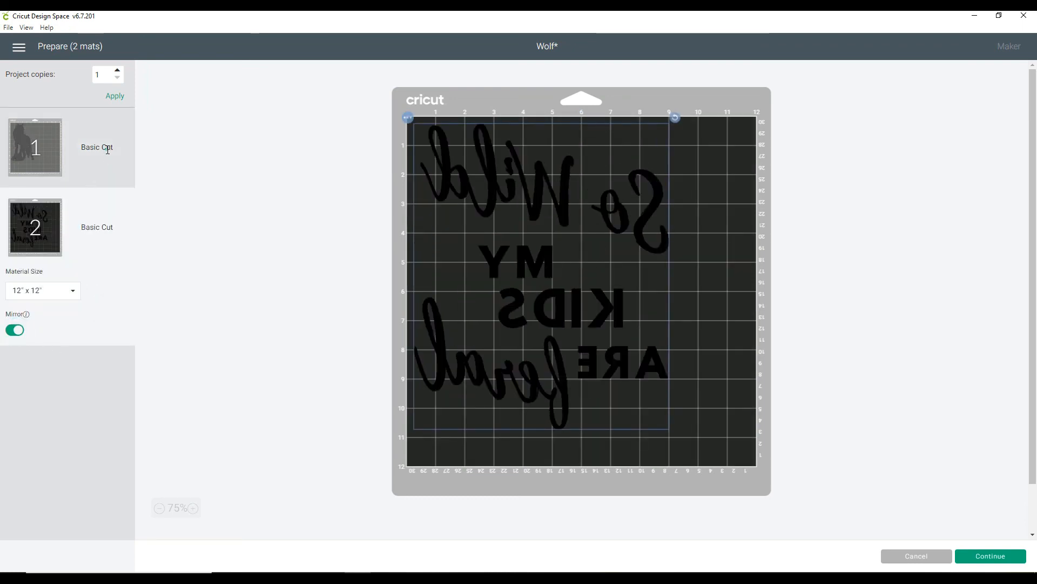
pyautogui.click(108, 150)
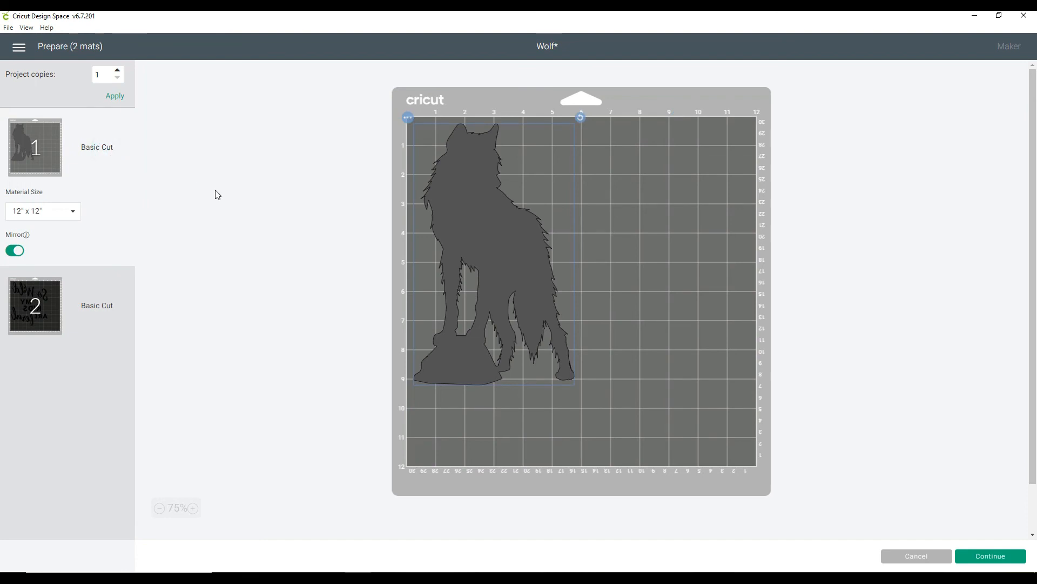
pyautogui.click(1000, 556)
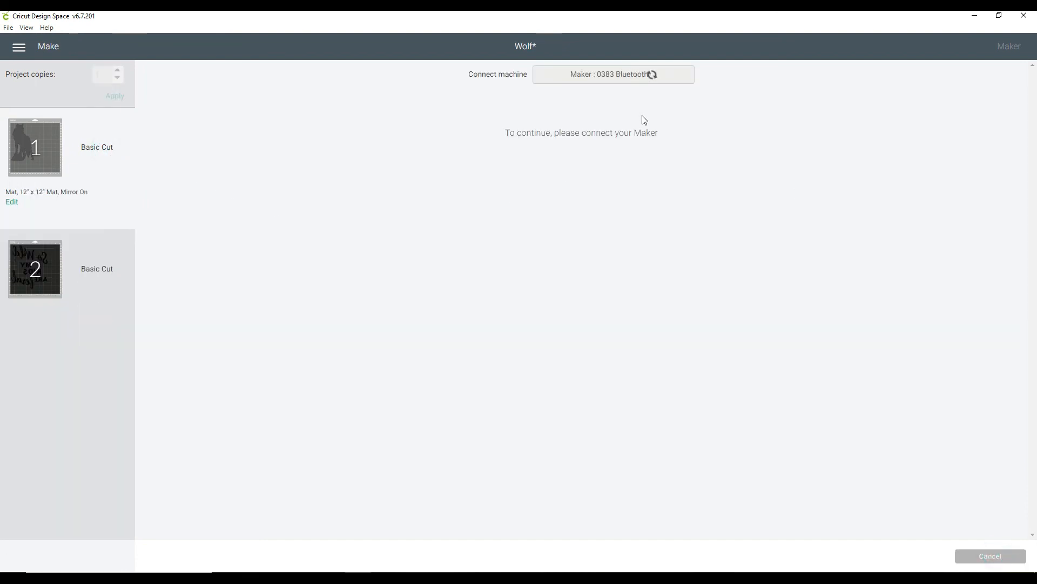